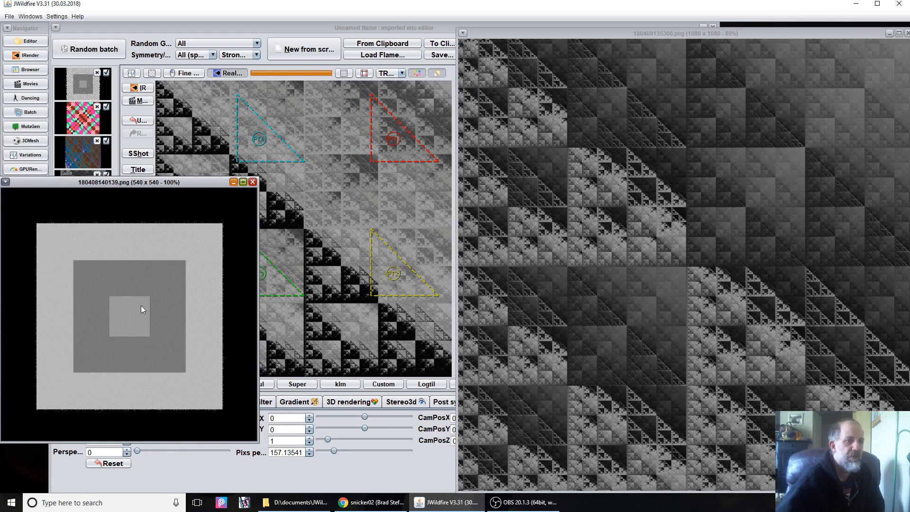
Rearrange the concentric-squares image and the large greyscale fractal image around the flame editor
left_click_drag(148, 188, 167, 226)
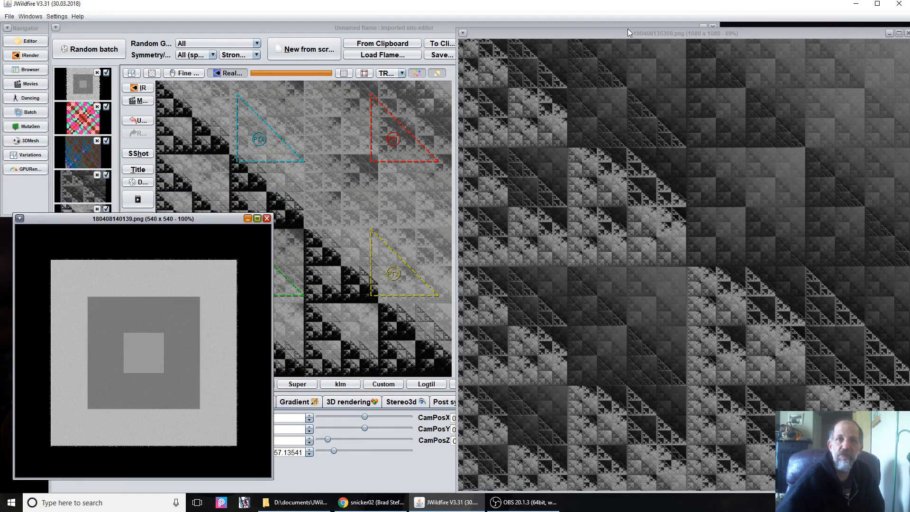
left_click_drag(627, 29, 657, 36)
left_click_drag(156, 221, 133, 226)
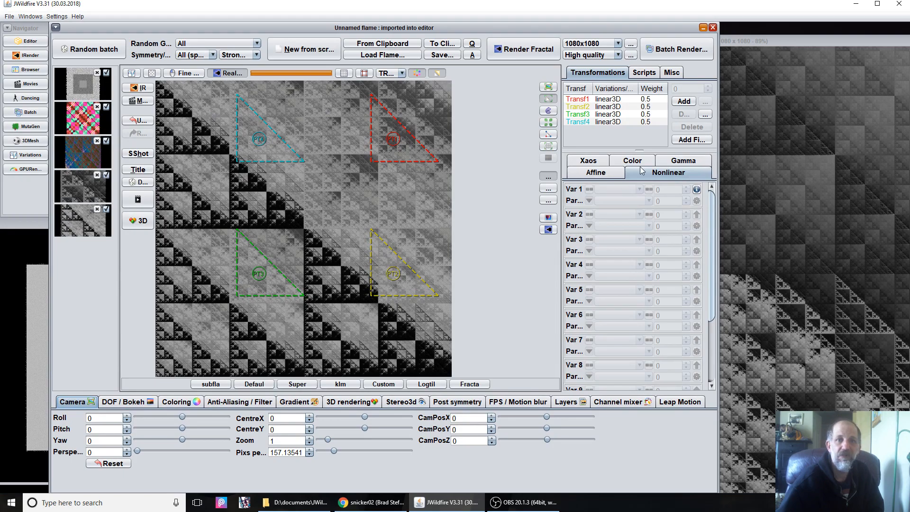
Load the pink and green carpet flame and inspect the displacement variation's parameters on its second transform
left_click(79, 127)
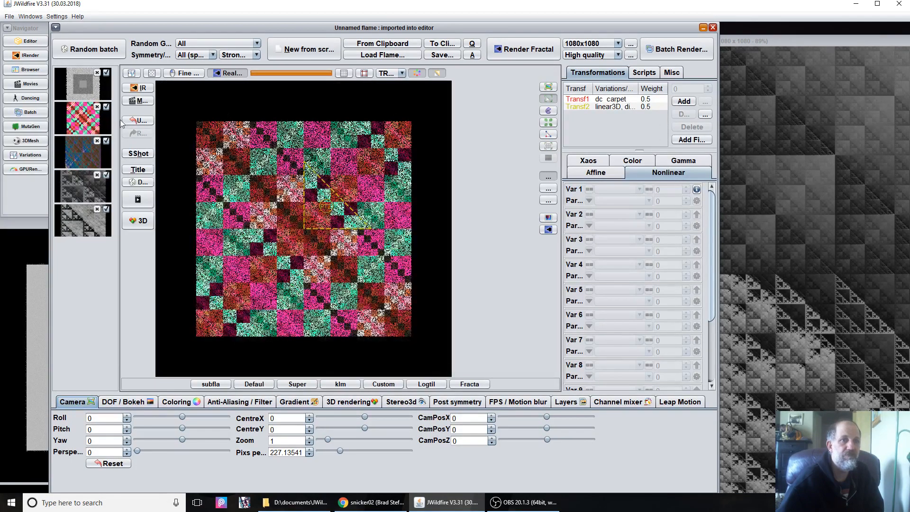
left_click(610, 108)
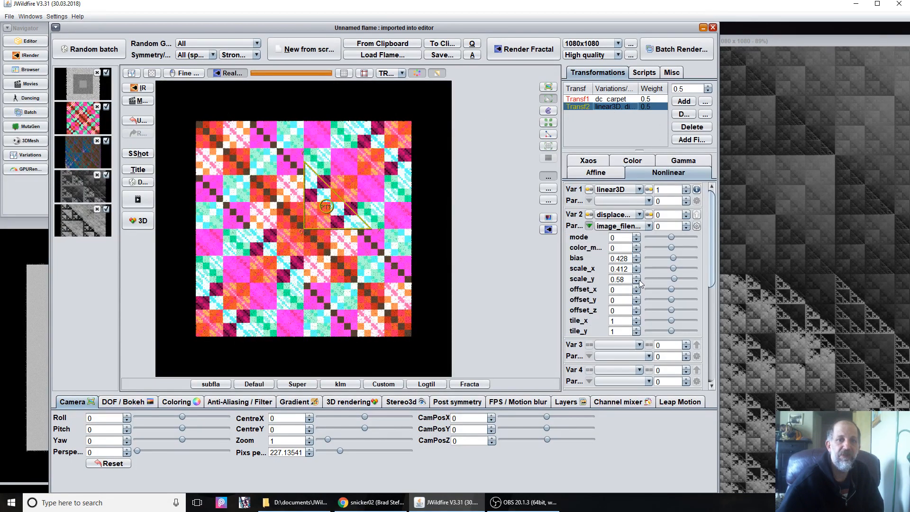
left_click(625, 310)
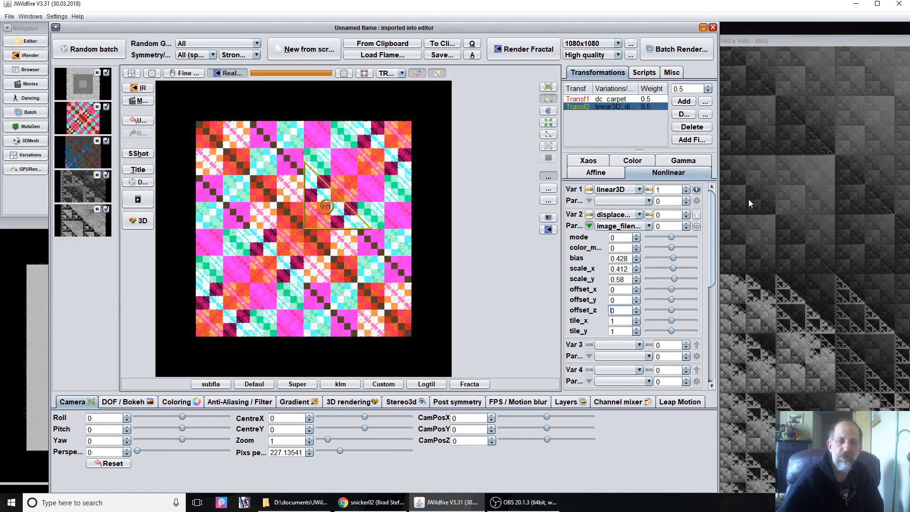
Show the concentric-squares image over the editor, load its flame and inspect the square variation in its three transforms
left_click(29, 326)
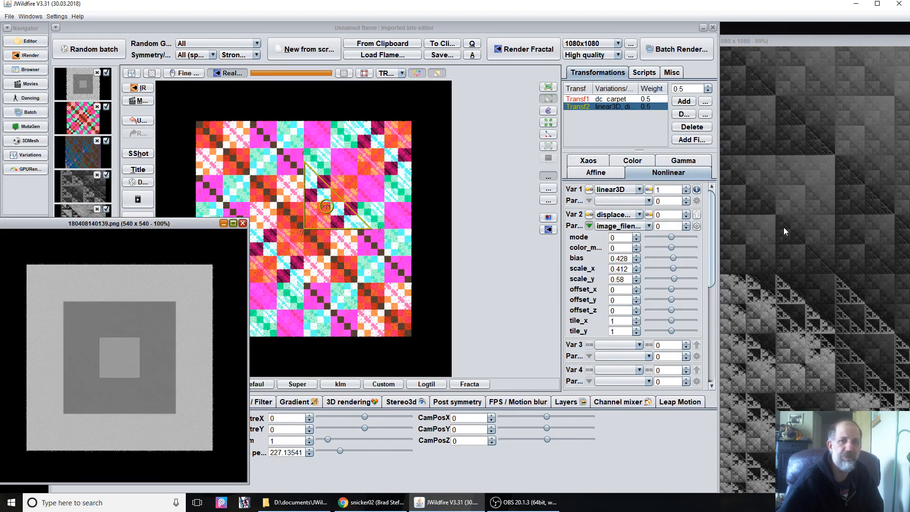
left_click_drag(118, 225, 354, 116)
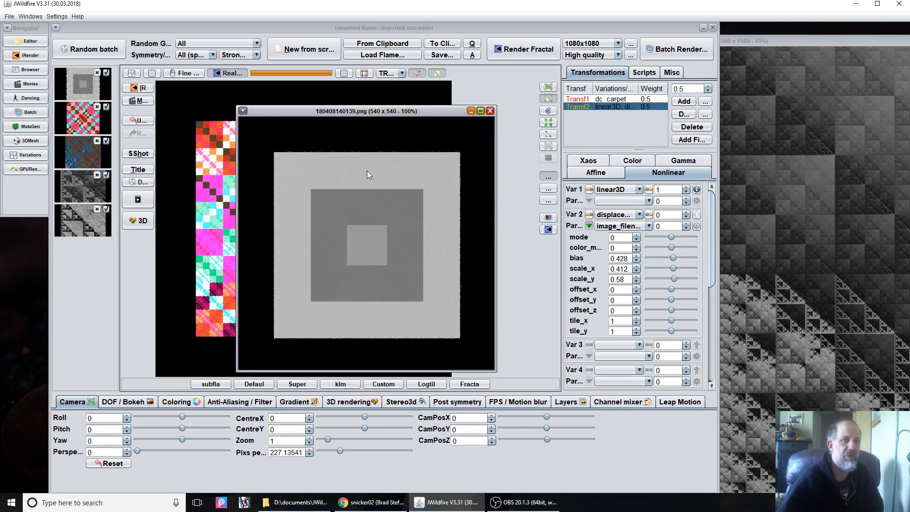
left_click(84, 84)
left_click(604, 98)
left_click(605, 107)
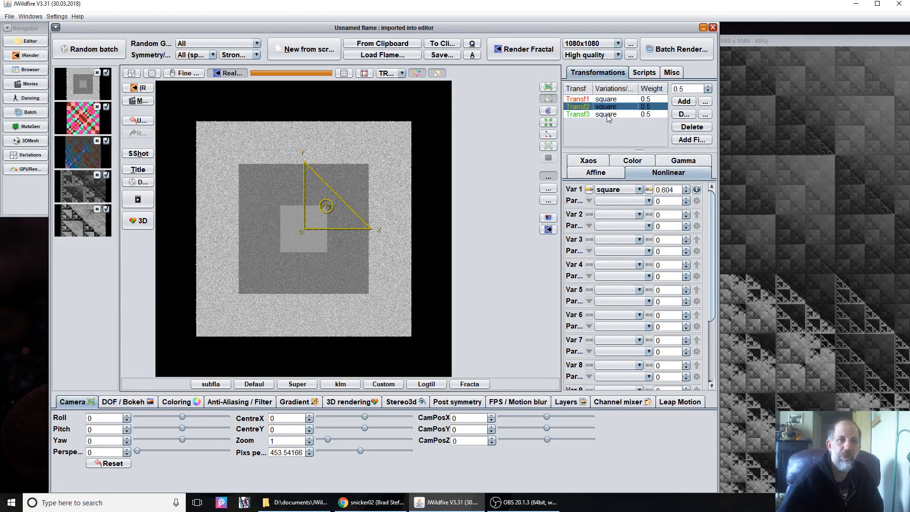
left_click(607, 114)
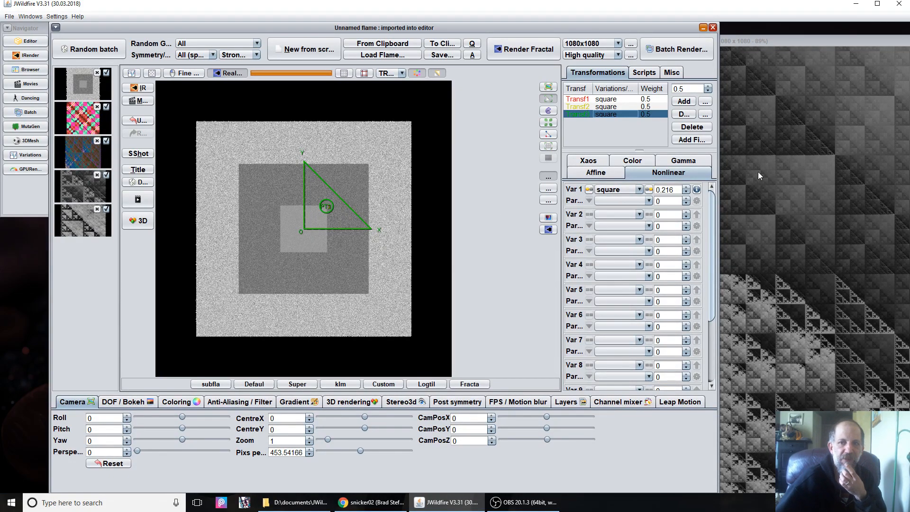
Load the blue and red fractal flame, third in the thumbnails, and reduce its gradient saturation to the minimum
left_click(791, 171)
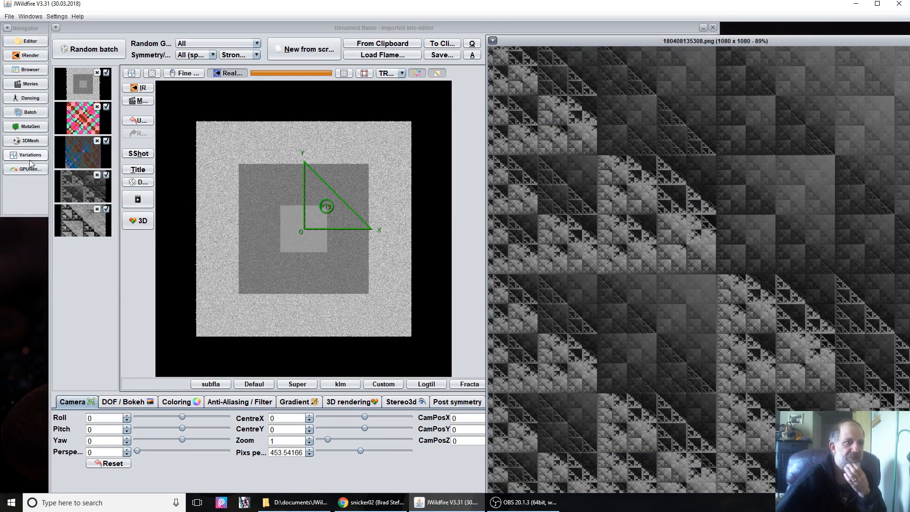
left_click(73, 161)
left_click(74, 161)
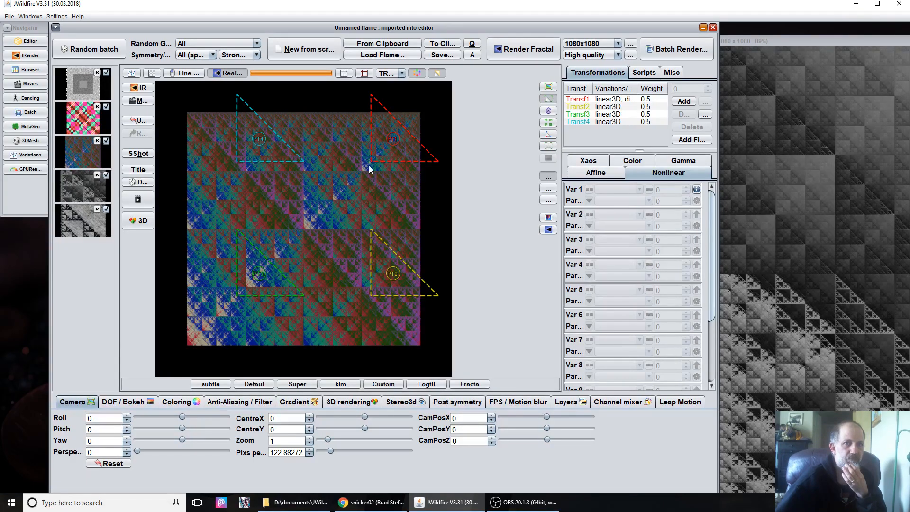
left_click(297, 401)
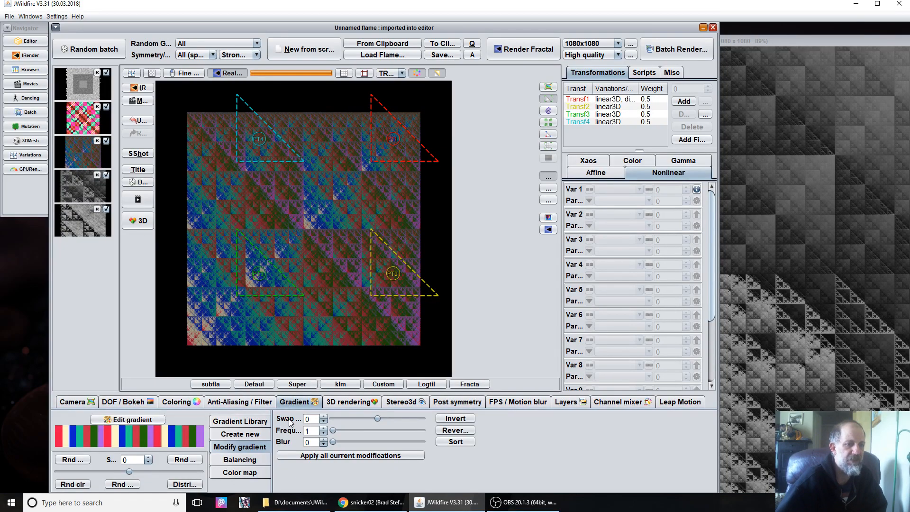
left_click(241, 460)
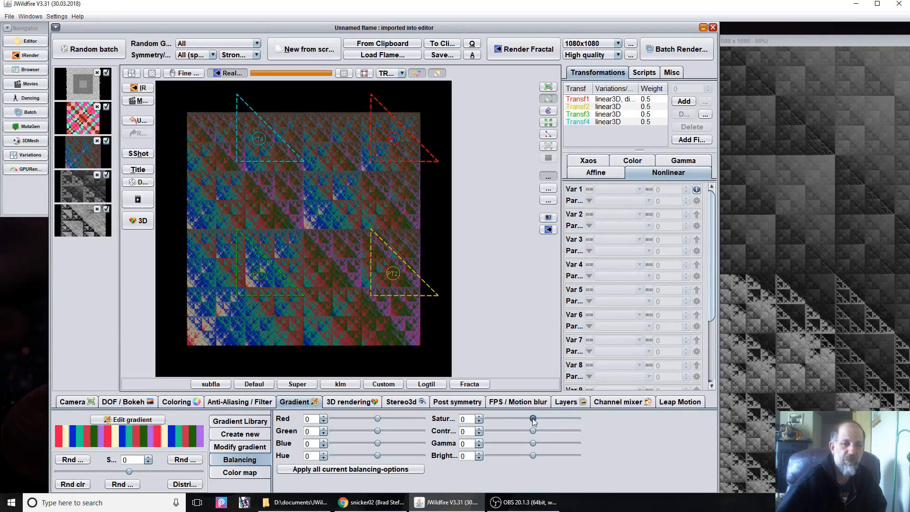
left_click_drag(532, 422, 473, 416)
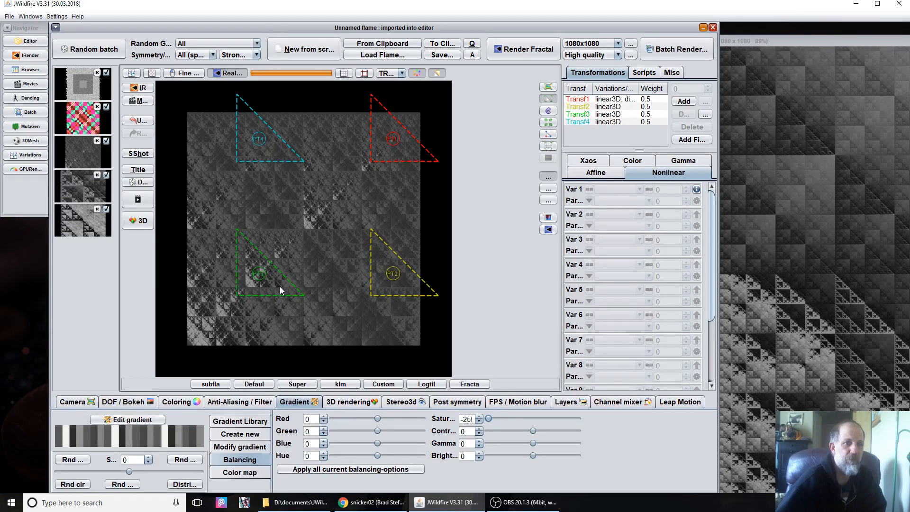
Randomize the desaturated flame's transform colors and raise the flame's brightness
left_click(75, 484)
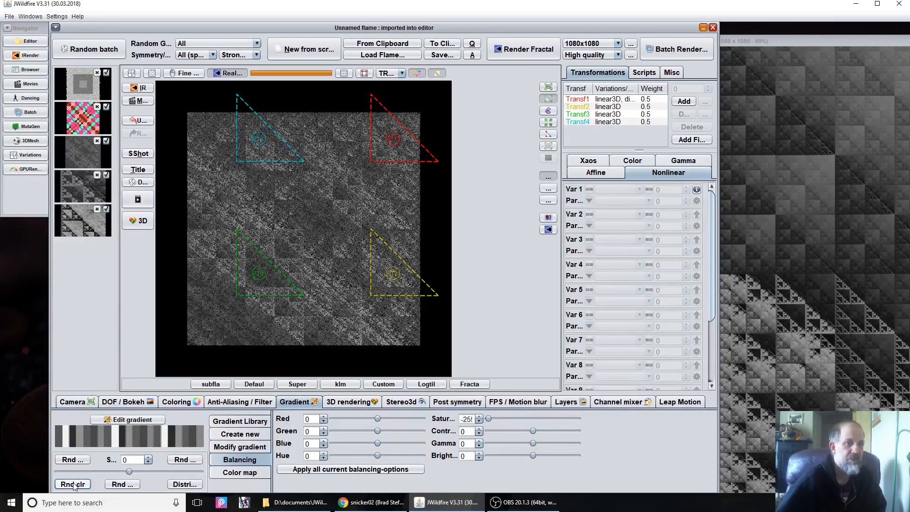
left_click(176, 402)
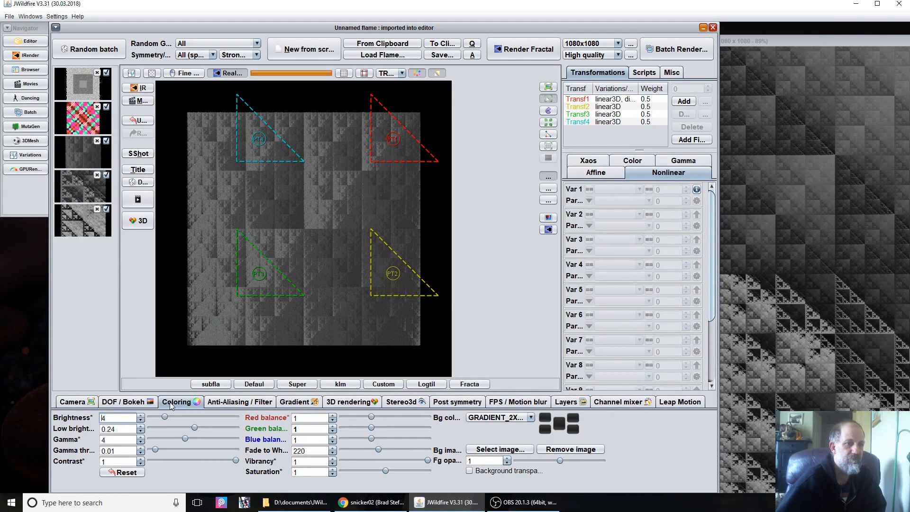
left_click_drag(165, 417, 186, 416)
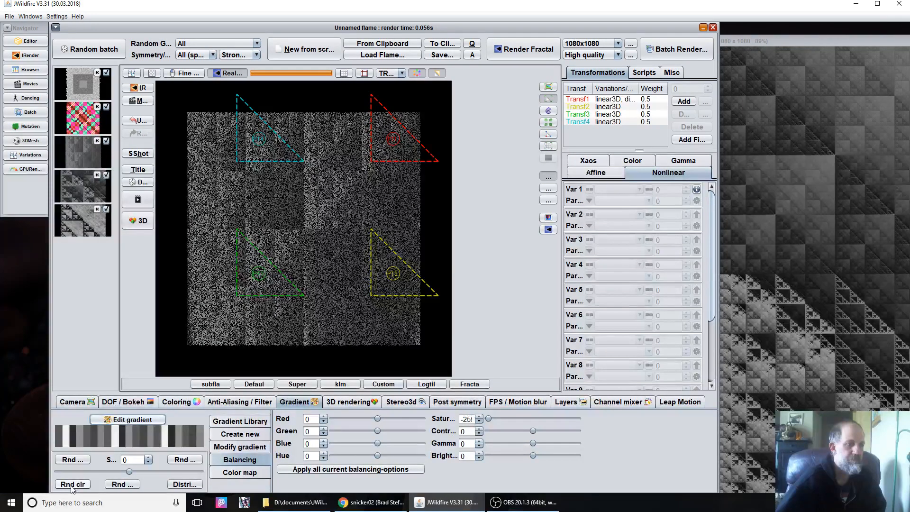
Randomize the transform colors once more and repeatedly reroll the neighbouring random coloring setting
left_click(72, 485)
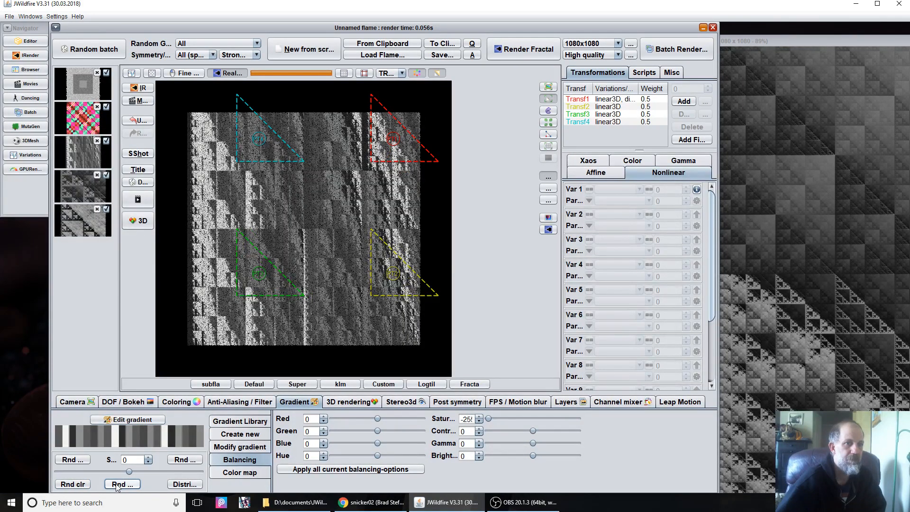
left_click(116, 483)
left_click(115, 483)
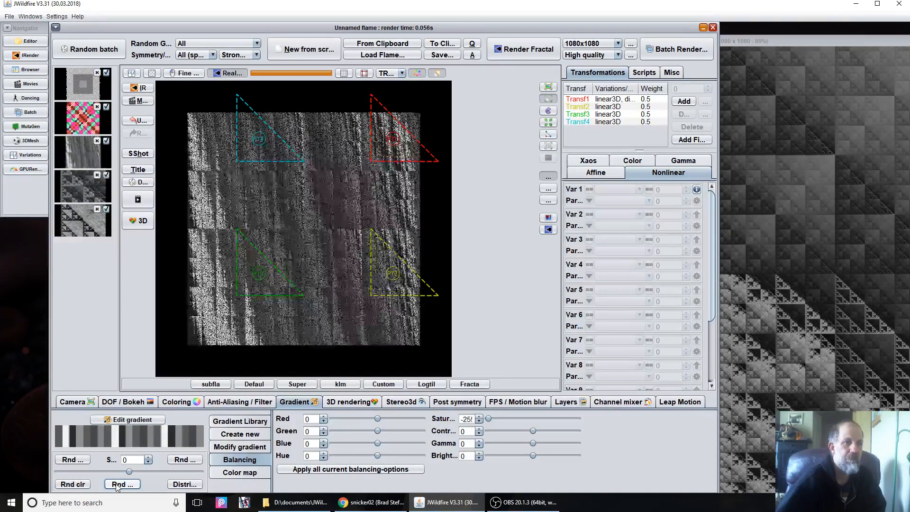
left_click(115, 483)
left_click(116, 484)
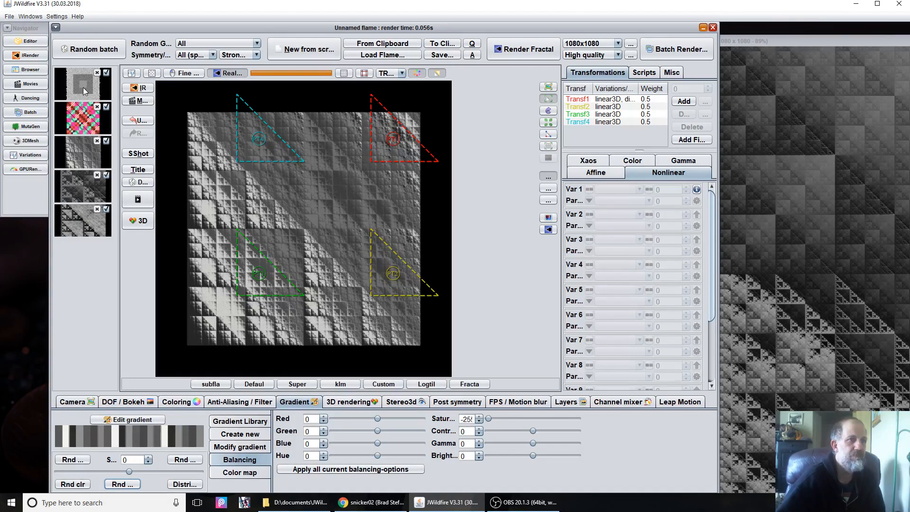
Reselect the third flame and replace its grey gradient with a random orange, yellow and green one
left_click(88, 161)
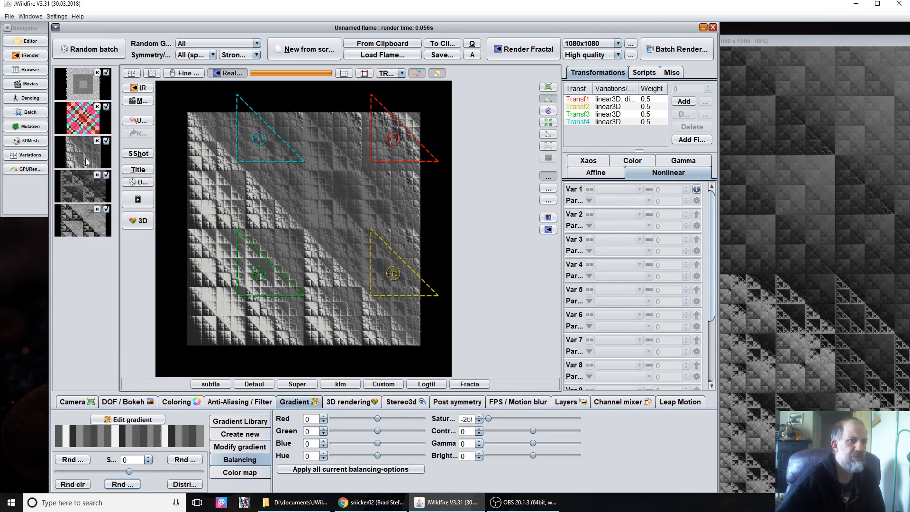
left_click(71, 460)
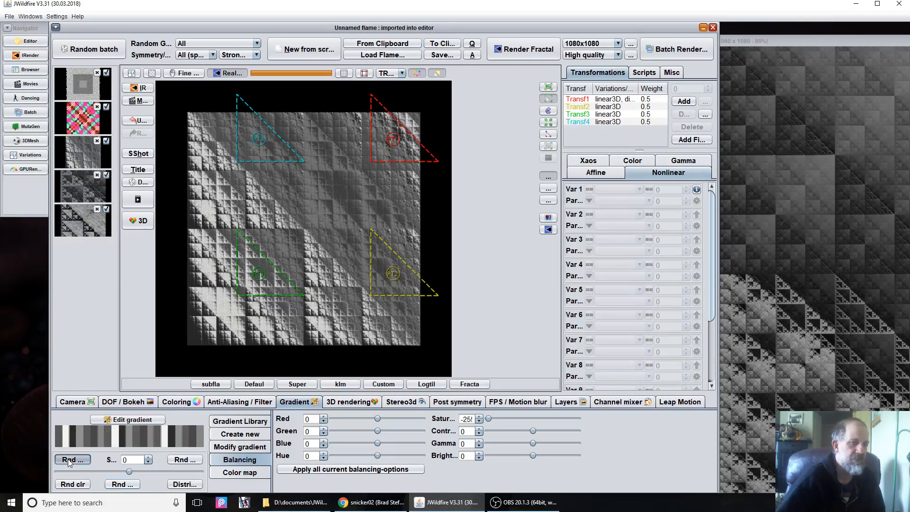
left_click(69, 460)
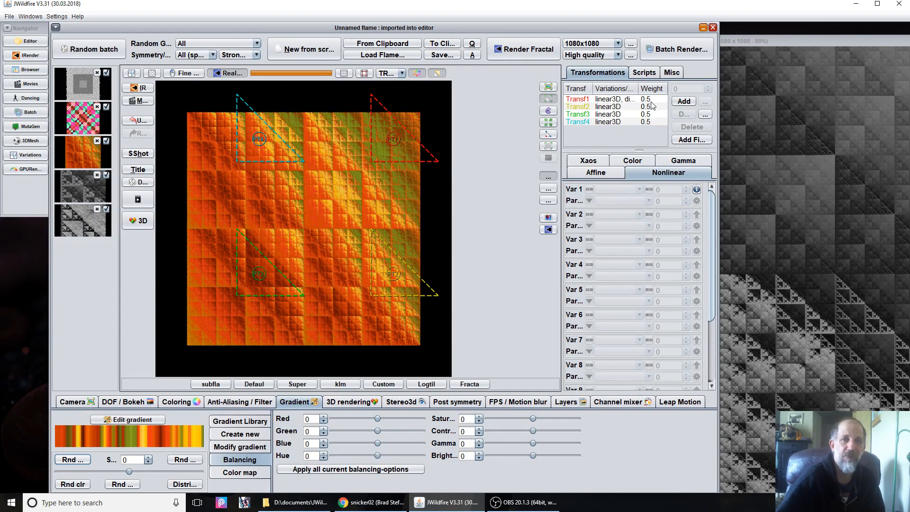
Load 180408140139.png from the 4April folder as the displacement image of Transf1
left_click(622, 99)
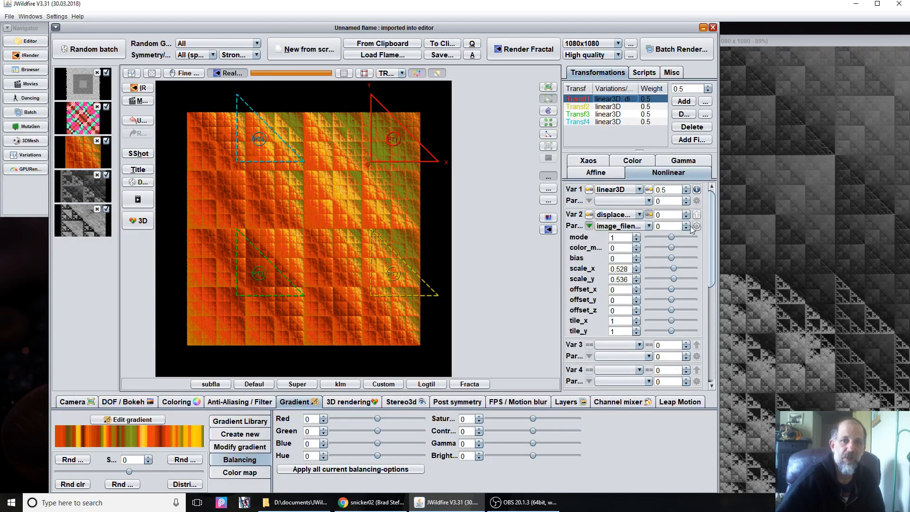
left_click(696, 226)
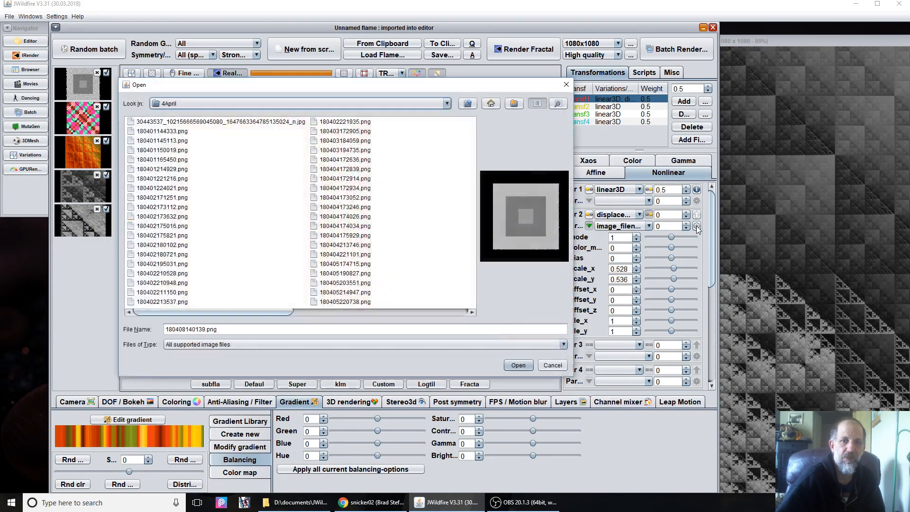
scroll(384, 242, "right", 5)
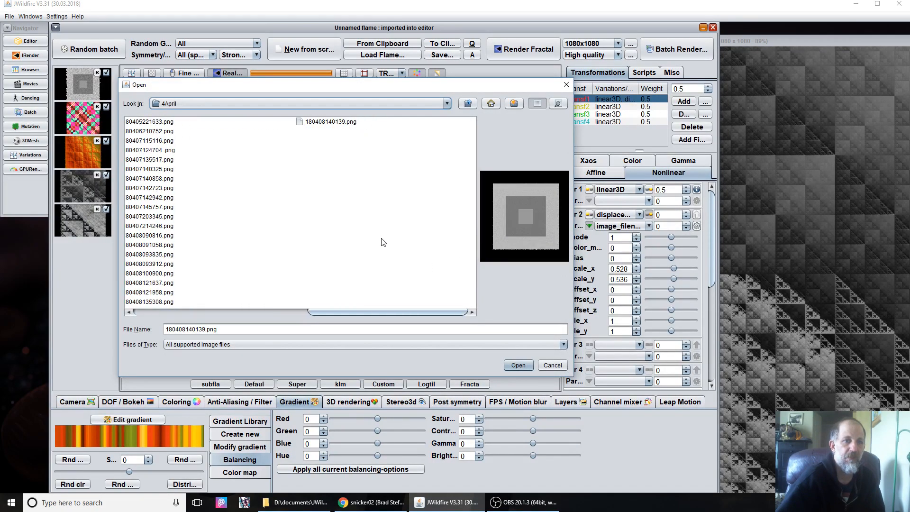
left_click(330, 123)
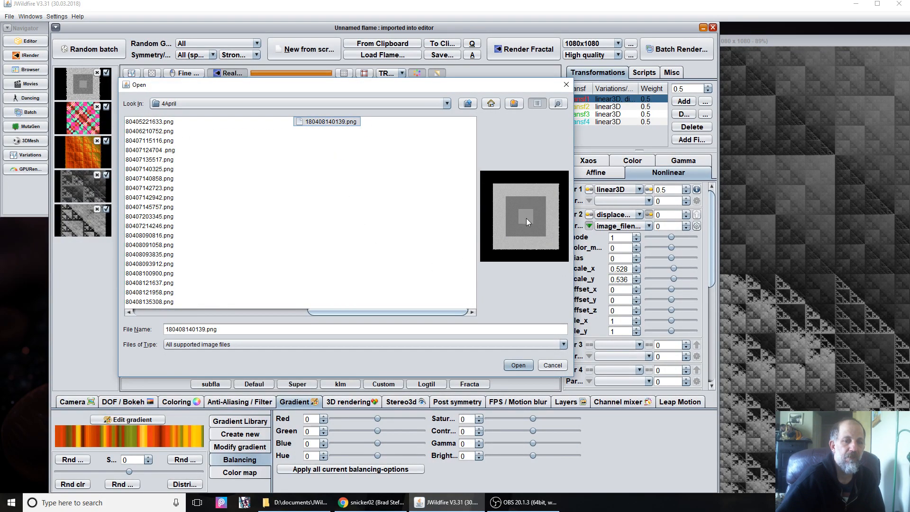
left_click(516, 365)
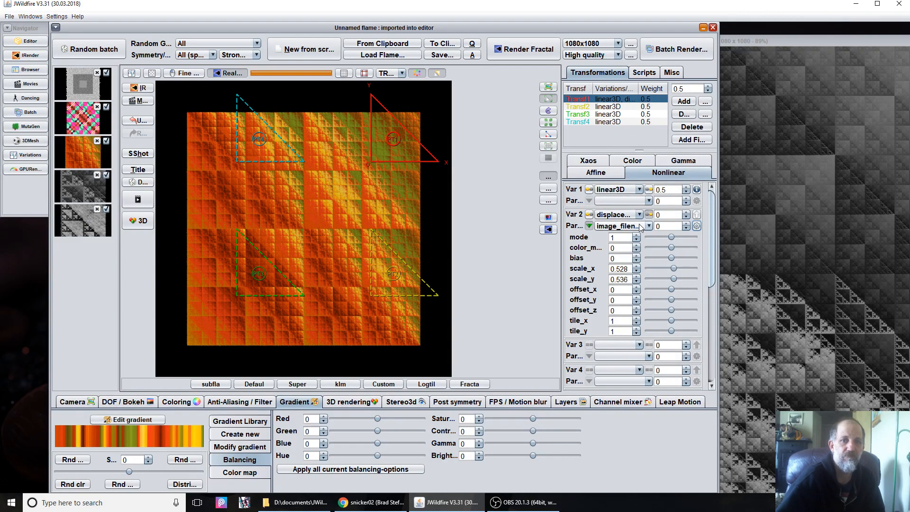
Set the displacement variation's mode to 0 and its amount to 0.036 on Transf1
left_click(637, 240)
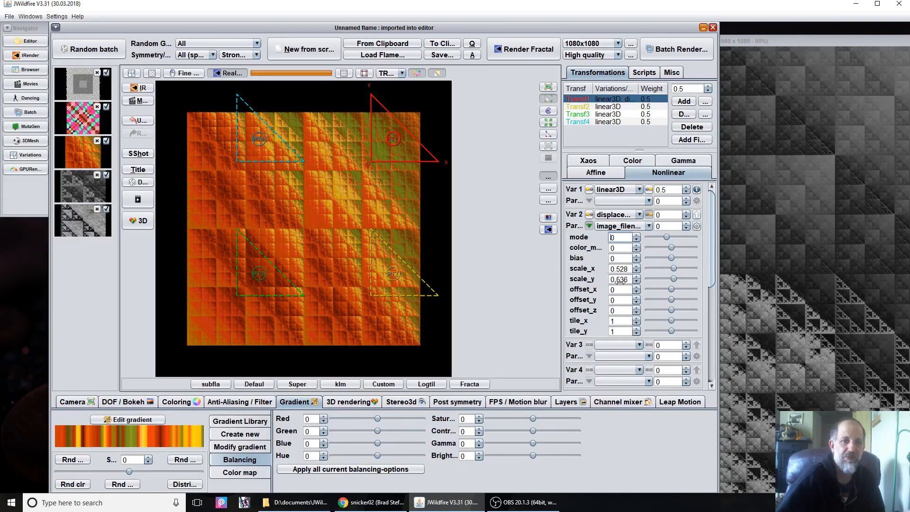
left_click(662, 213)
type(".036")
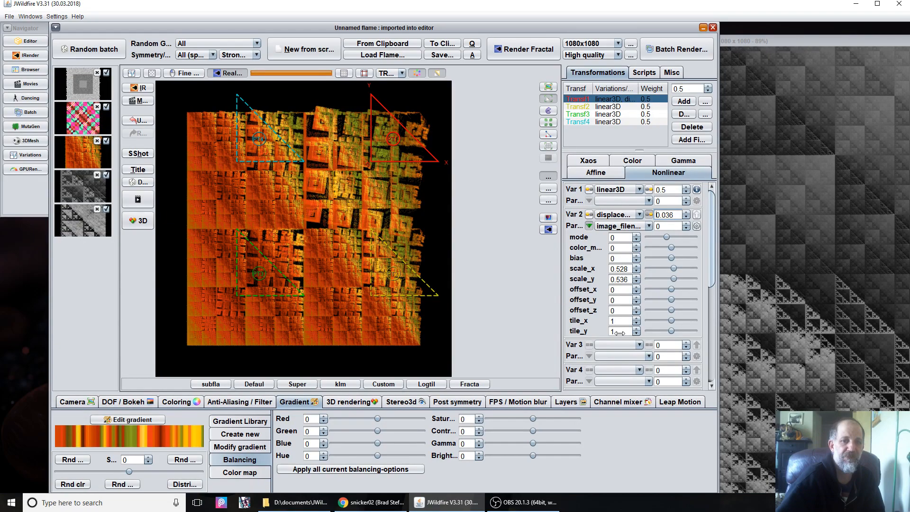
Try tile_x and tile_y at 0 one after the other, restoring each to 1
left_click(637, 321)
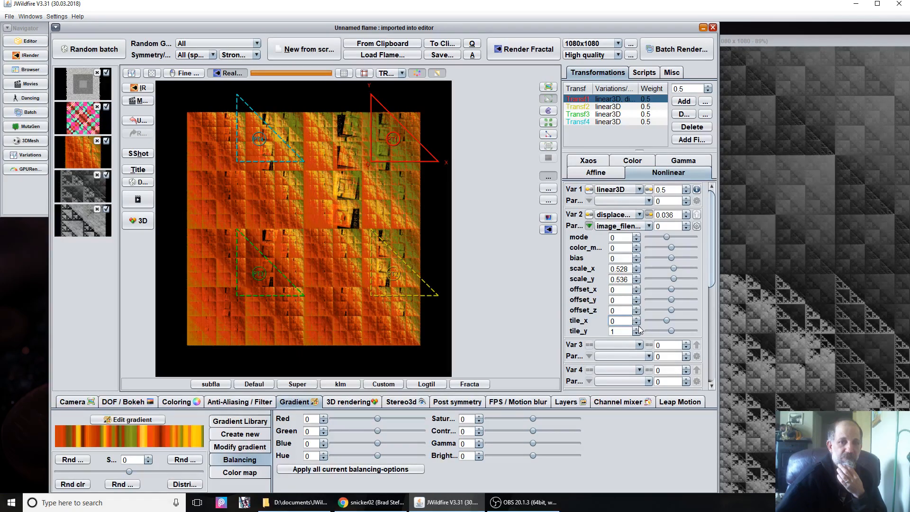
left_click(637, 319)
left_click(637, 334)
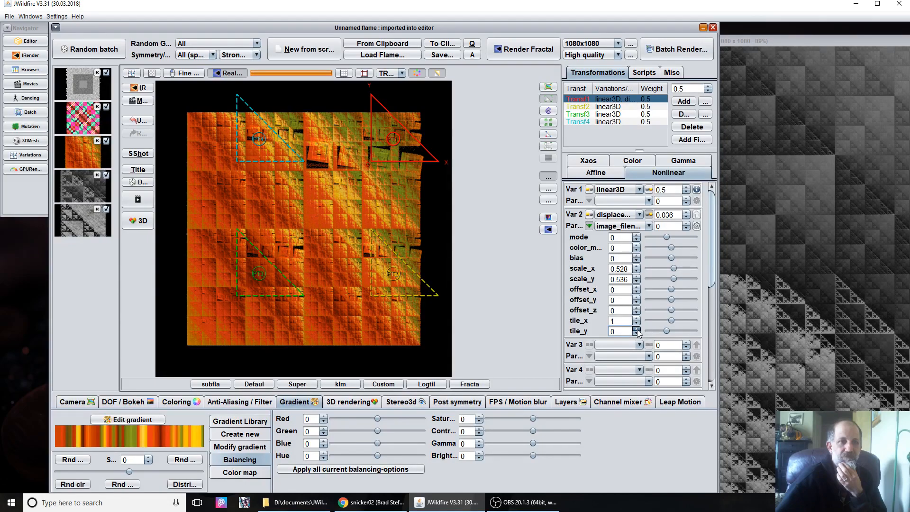
left_click(636, 329)
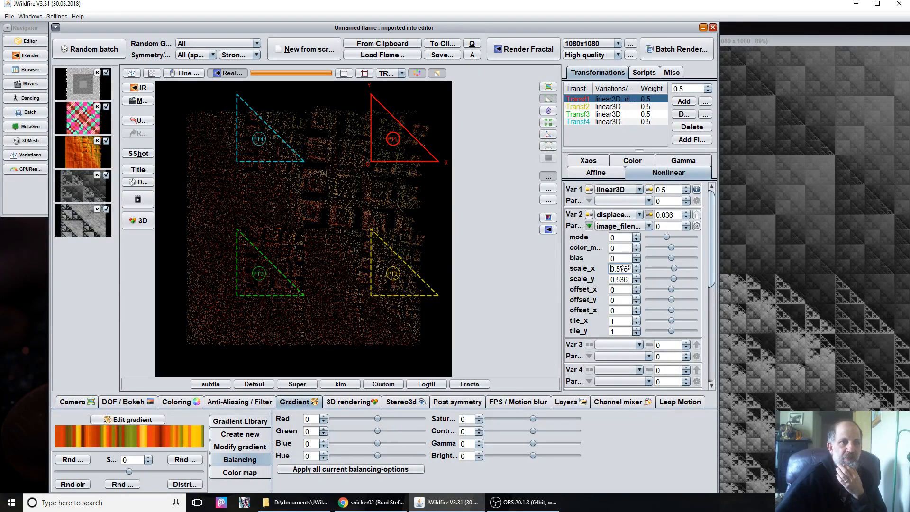
Adjust the displacement map's scale_x to 0.484 and scale_y to 0.4
left_click_drag(626, 268, 611, 285)
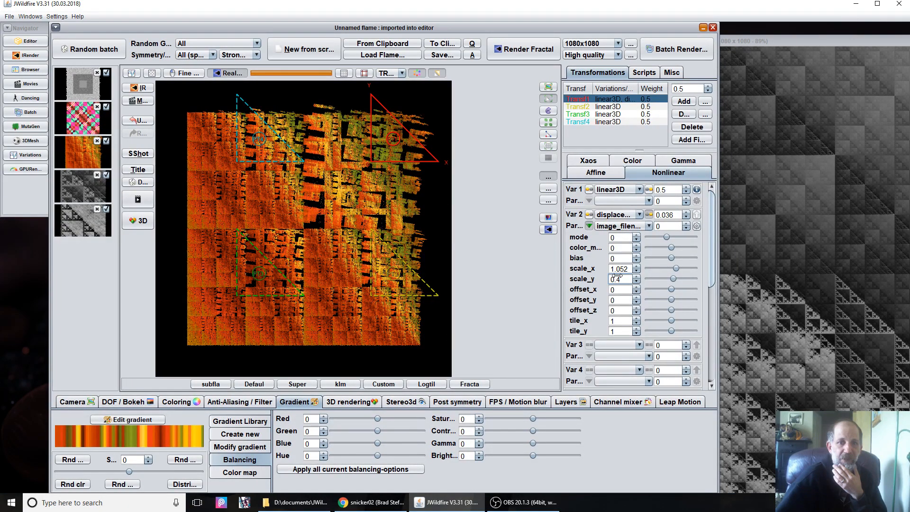
left_click_drag(617, 270, 530, 238)
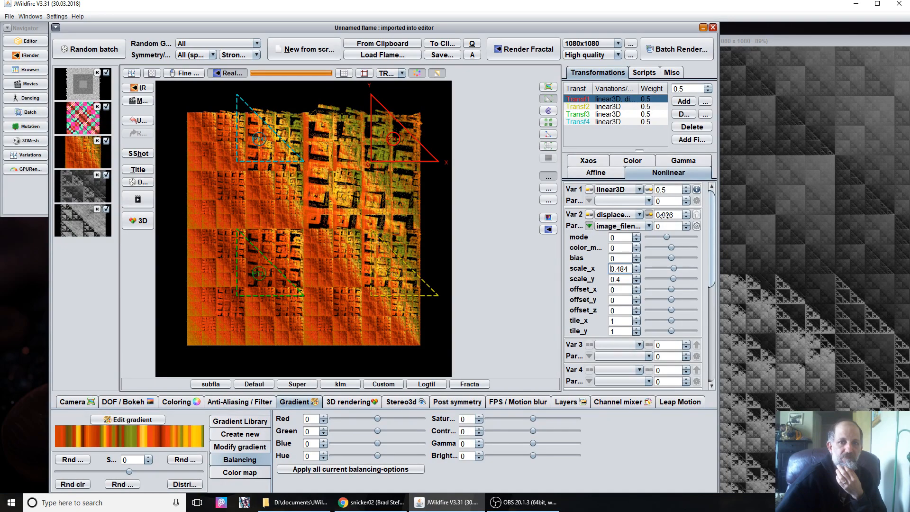
Try Transf1's displacement variation as a post-variation and switch it back
left_click_drag(666, 215, 648, 214)
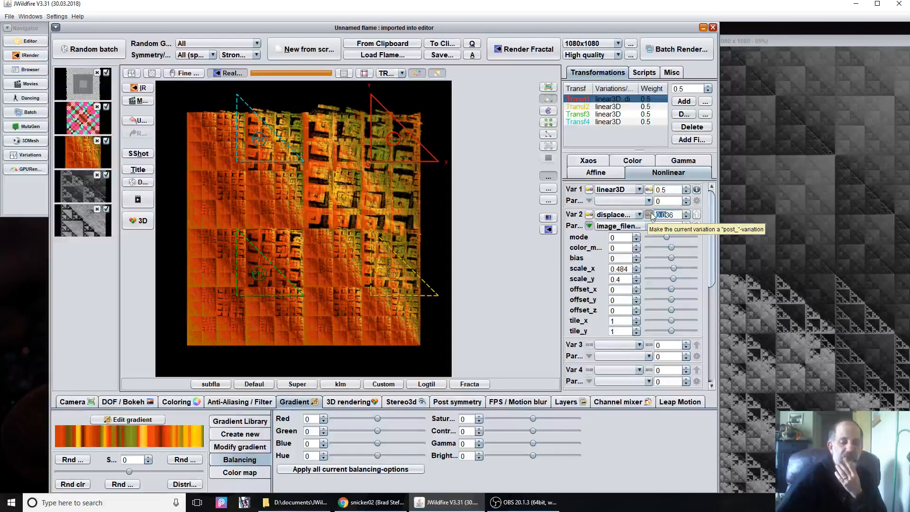
left_click(650, 214)
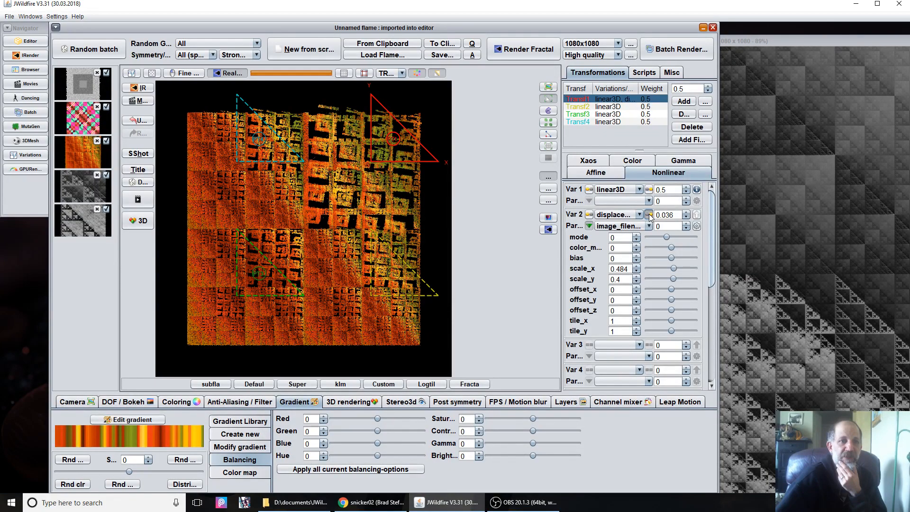
left_click(649, 214)
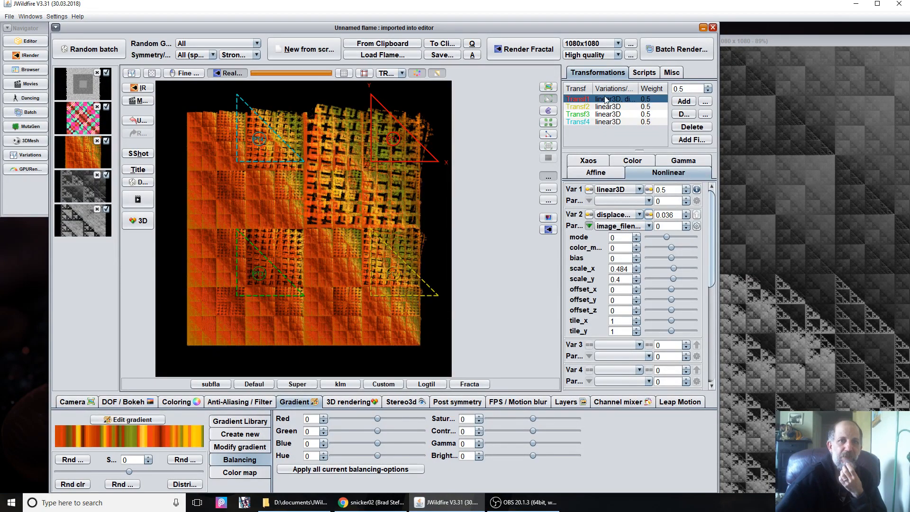
left_click(650, 216)
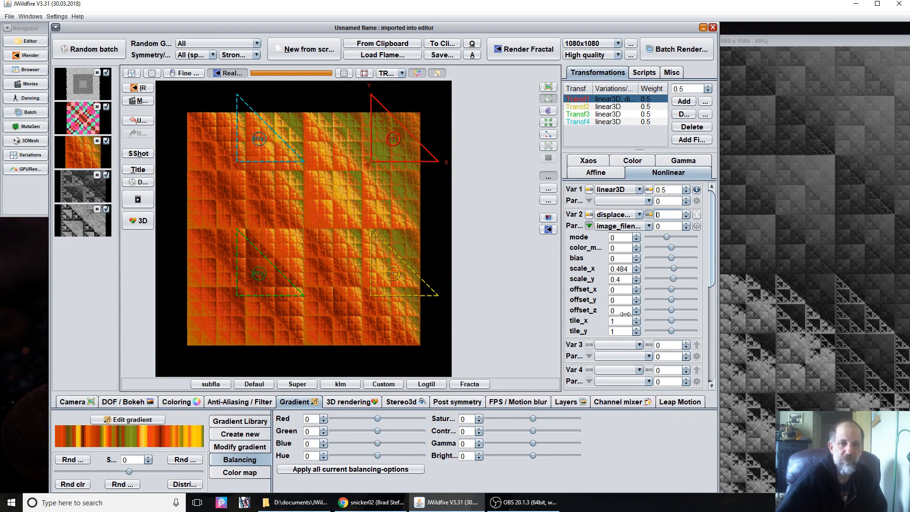
Set Transf1's displacement amount to 0.164 after trying 0.236, and its bias to 0.568 after trying -1.412
left_click(639, 323)
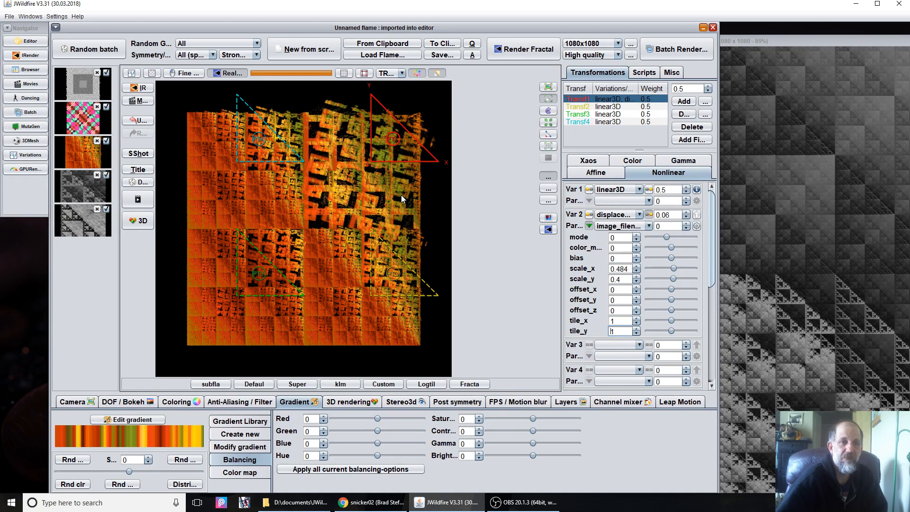
left_click_drag(662, 214, 688, 217)
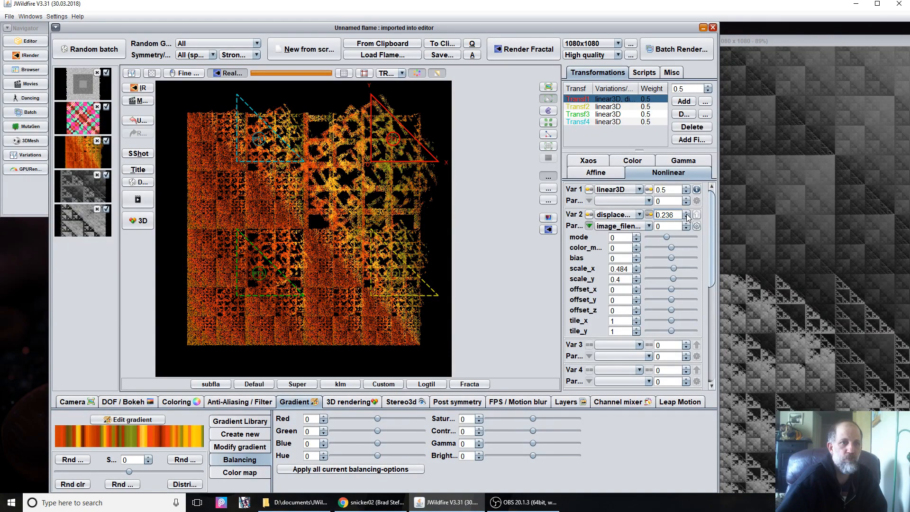
left_click_drag(688, 218, 338, 110)
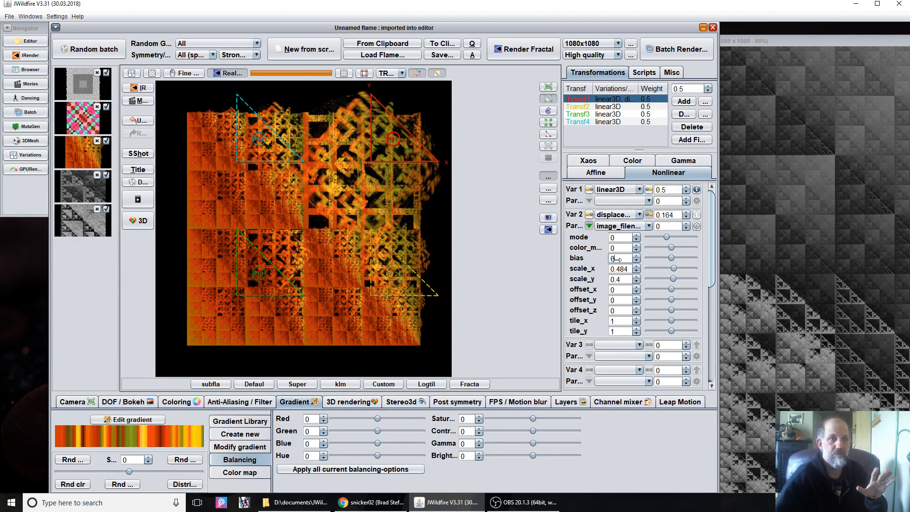
left_click_drag(615, 258, 433, 227)
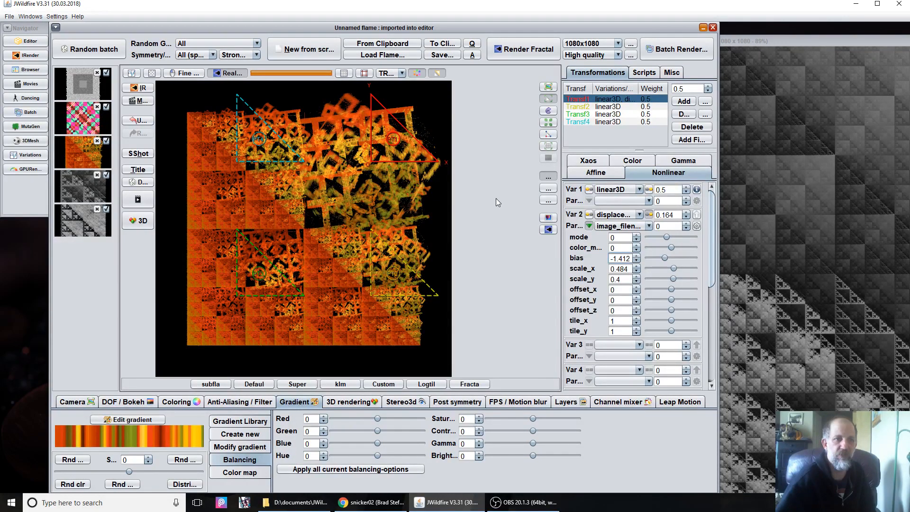
left_click_drag(622, 259, 872, 222)
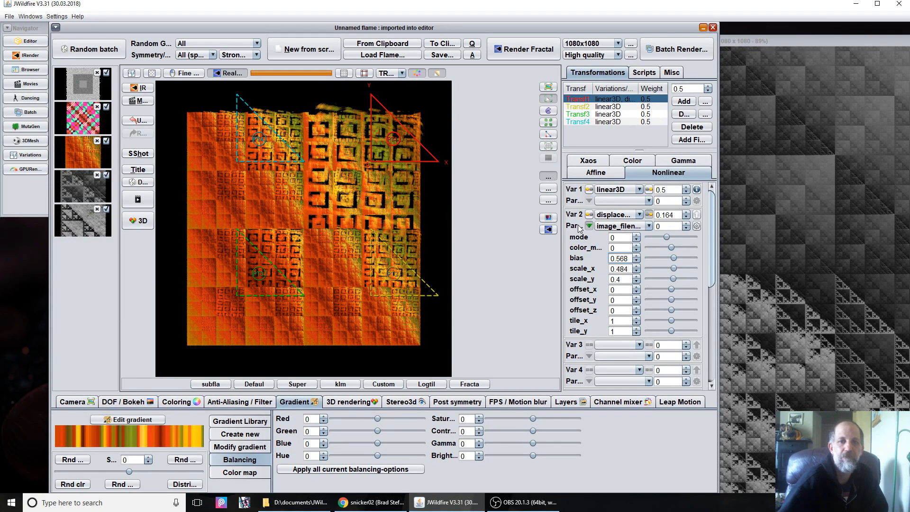
Switch to Chrome and check which mode numbers are defined in the AbstractDisplacementMapWFFunc.java source on GitHub
key("alt+Tab")
left_click(313, 10)
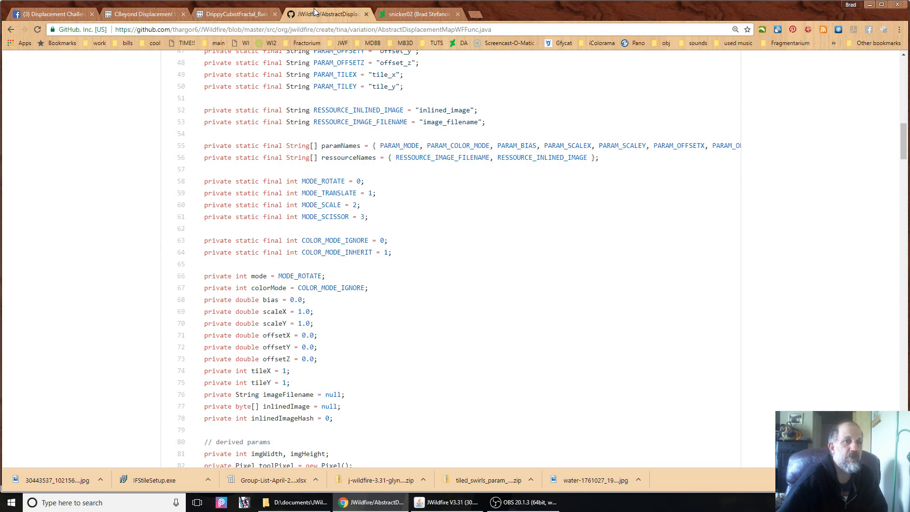
scroll(300, 271, "up", 2)
left_click_drag(375, 314, 187, 281)
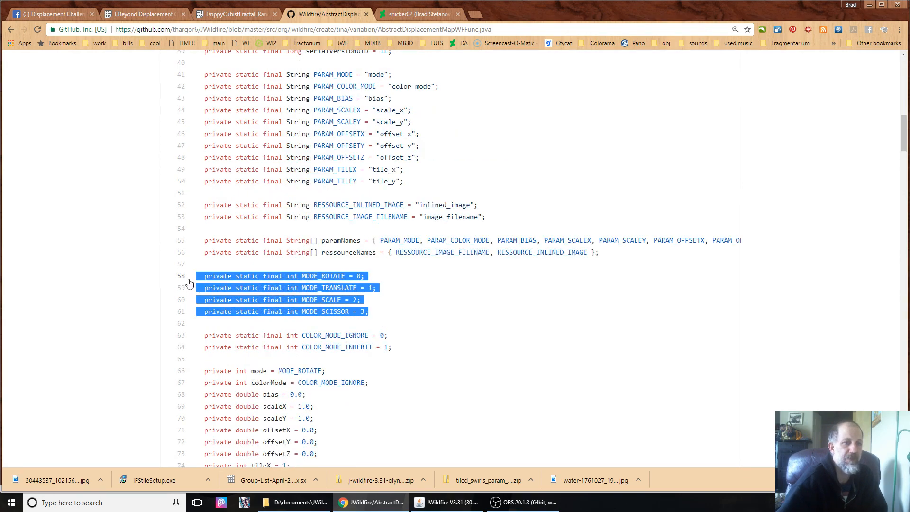
left_click(394, 290)
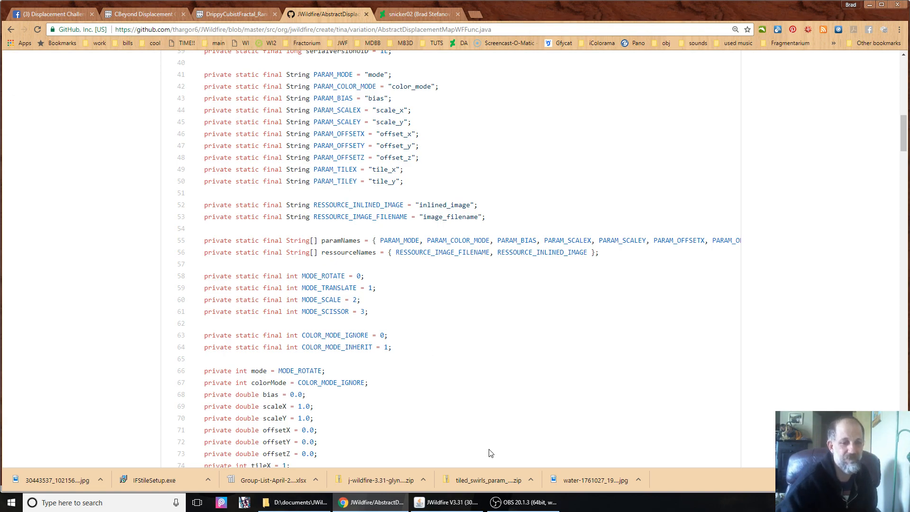
Return to JWildfire, set the displacement mode to 1 and adjust the variation's amount to 0.072
mouse_move(445, 503)
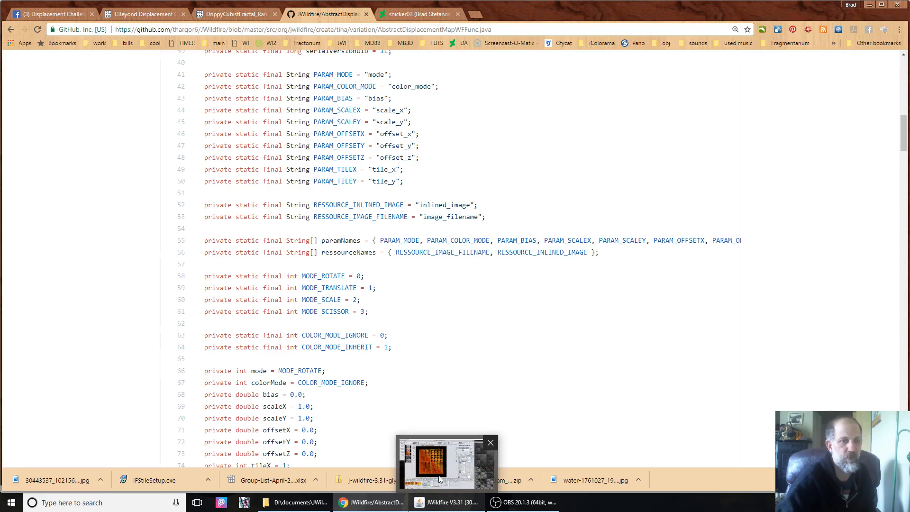
left_click(446, 505)
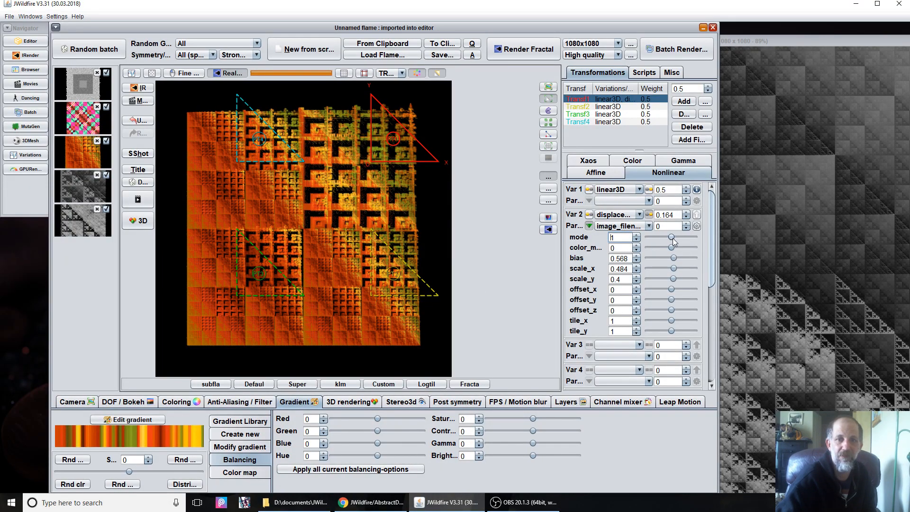
left_click_drag(669, 215, 853, 228)
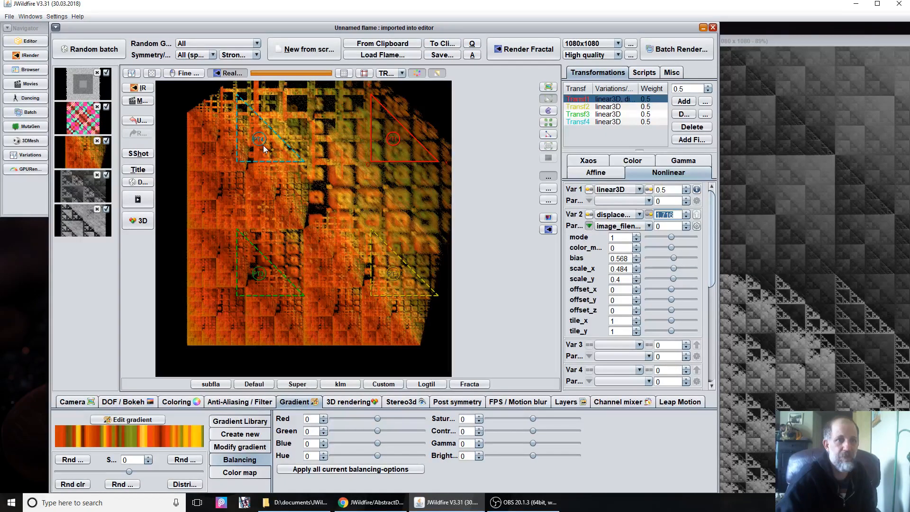
type("1.3")
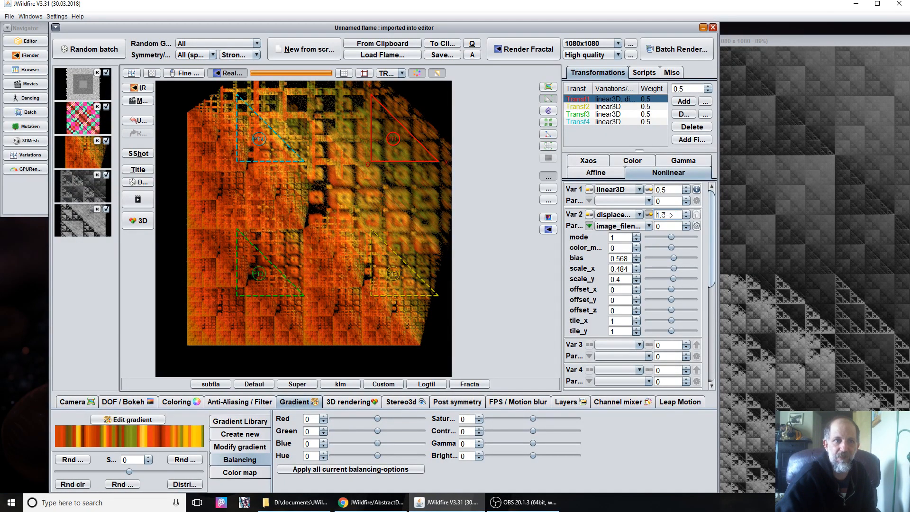
left_click_drag(667, 214, 477, 217)
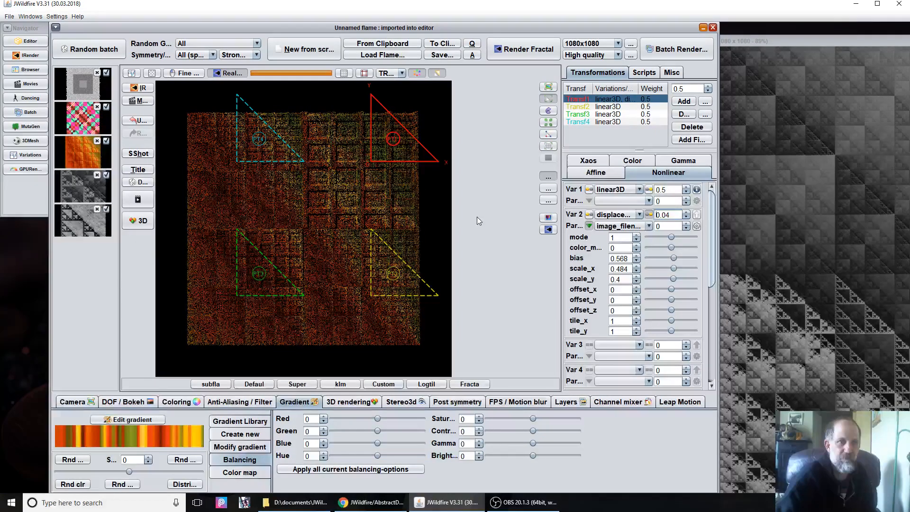
left_click_drag(477, 217, 374, 192)
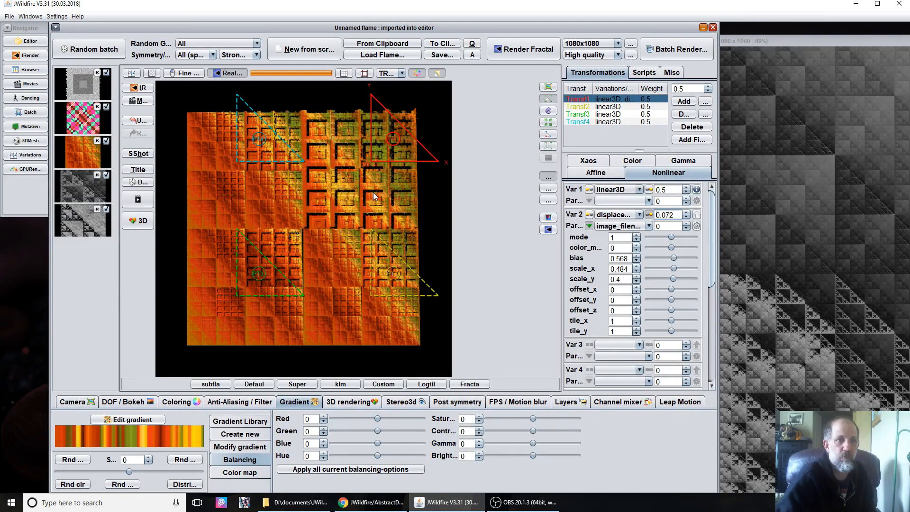
Enlarge the flame to 372.08272 pixels per unit and shift the camera centre to about X 0.835, Y -0.901
left_click(77, 402)
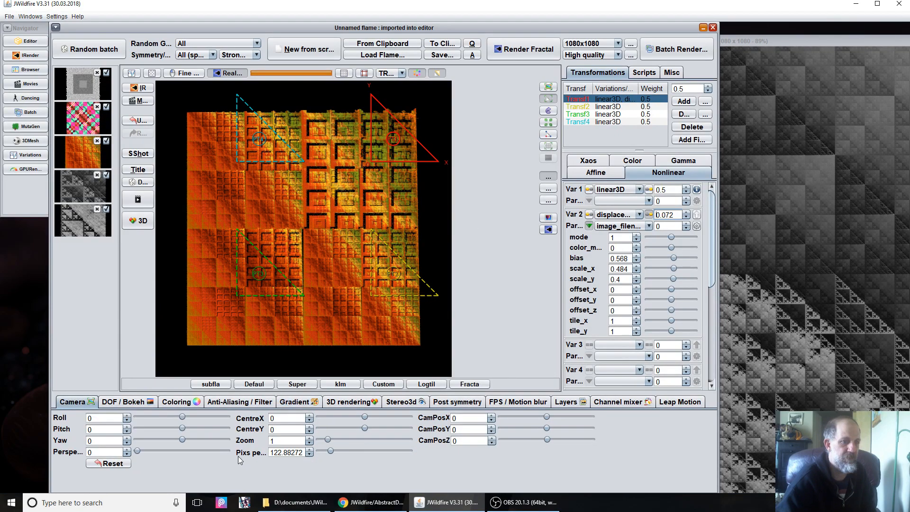
left_click_drag(238, 456, 402, 431)
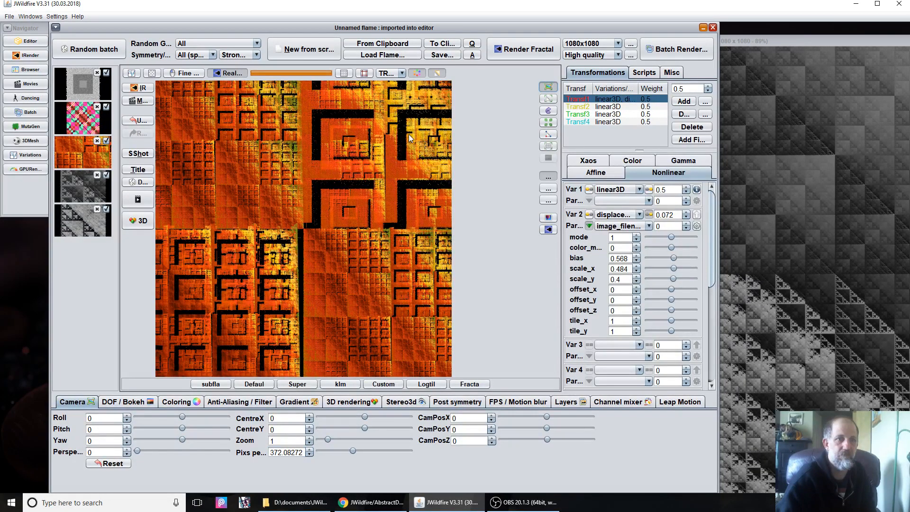
left_click_drag(409, 138, 222, 339)
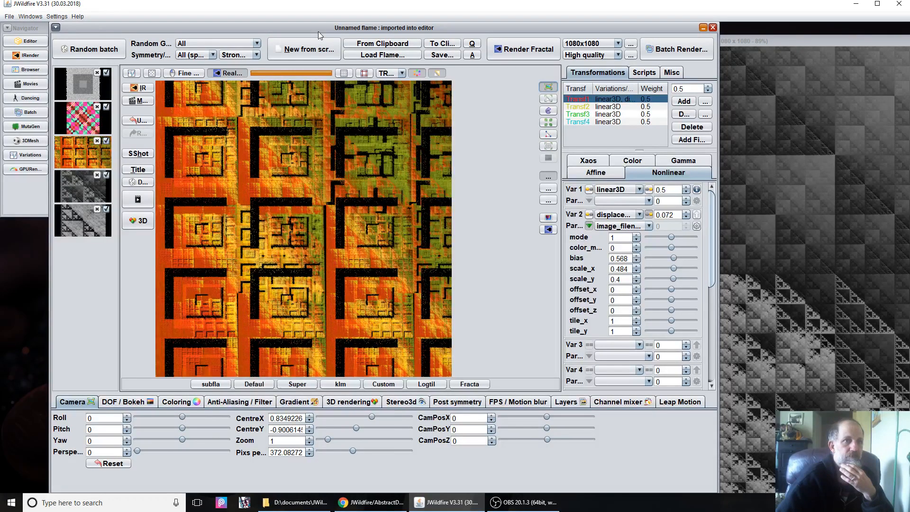
Rearrange the windows so the source image 180408140139.png is partly visible beside the flame editor
left_click_drag(318, 31, 399, 43)
left_click_drag(465, 45, 635, 167)
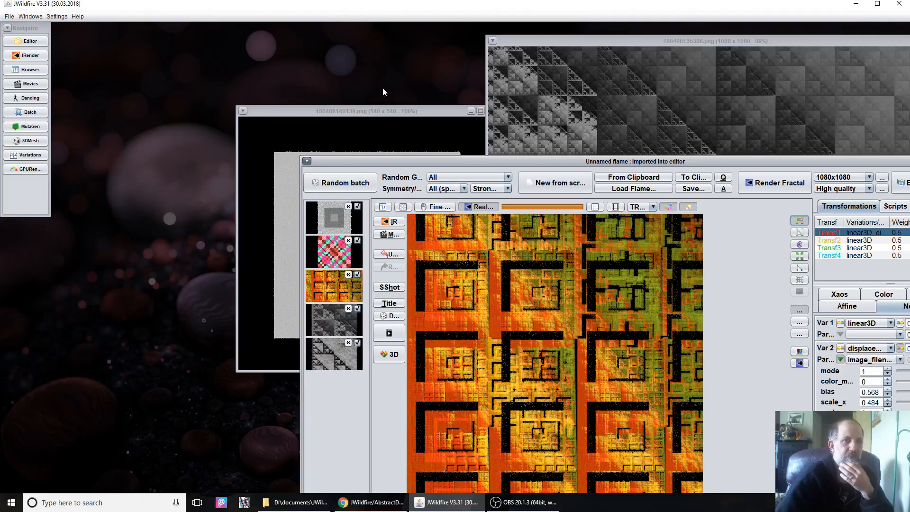
left_click_drag(362, 109, 120, 218)
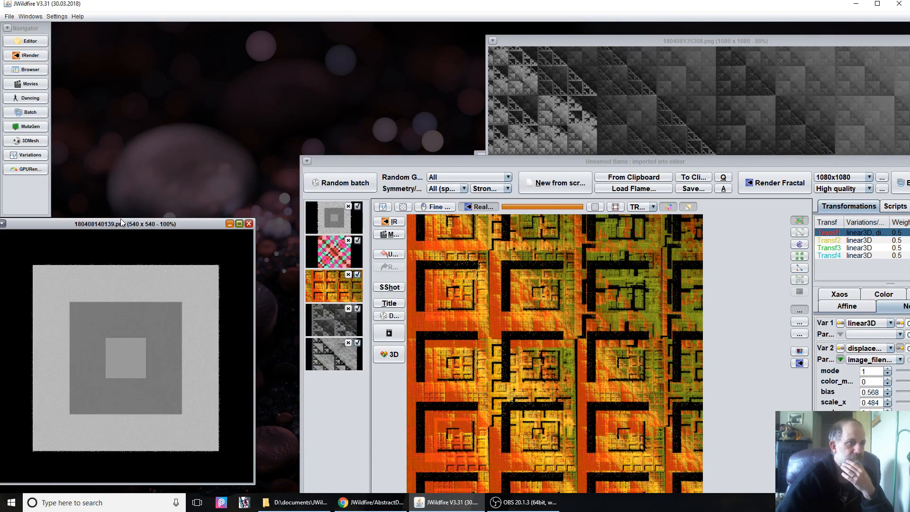
left_click_drag(541, 161, 323, 30)
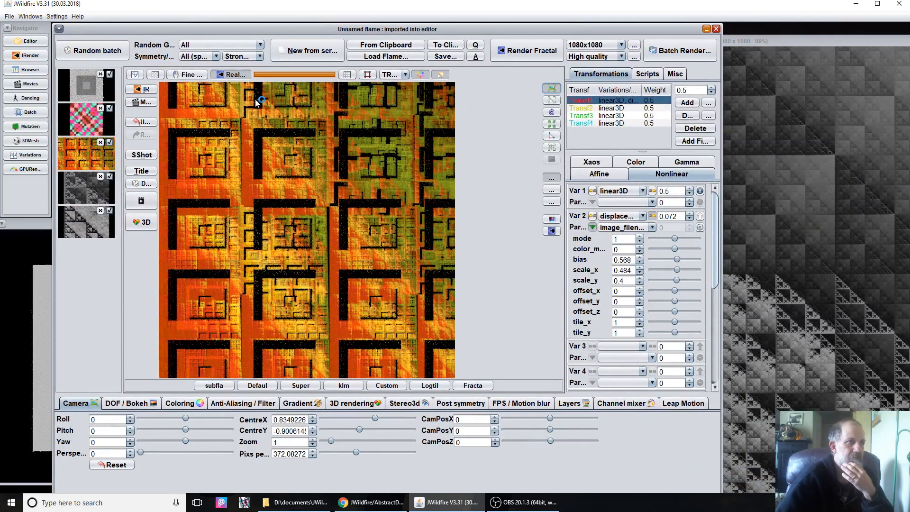
left_click(31, 305)
left_click_drag(160, 225, 757, 20)
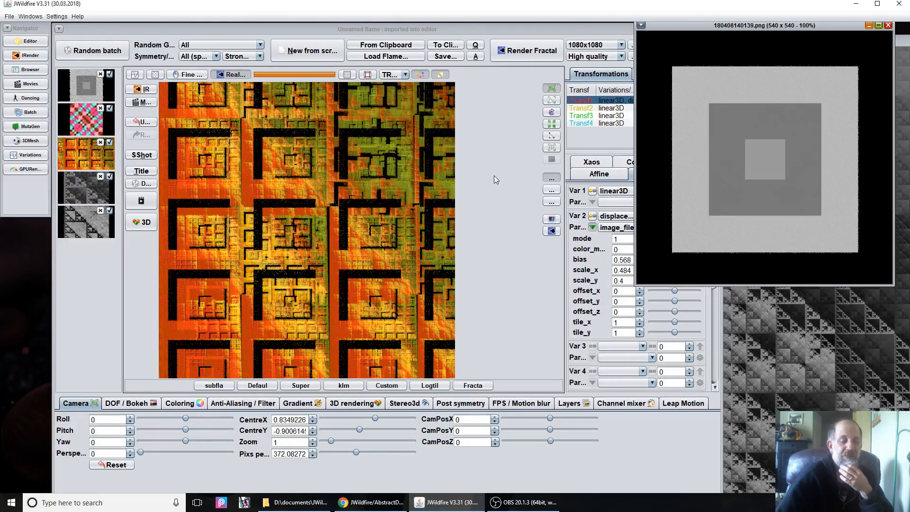
left_click(553, 28)
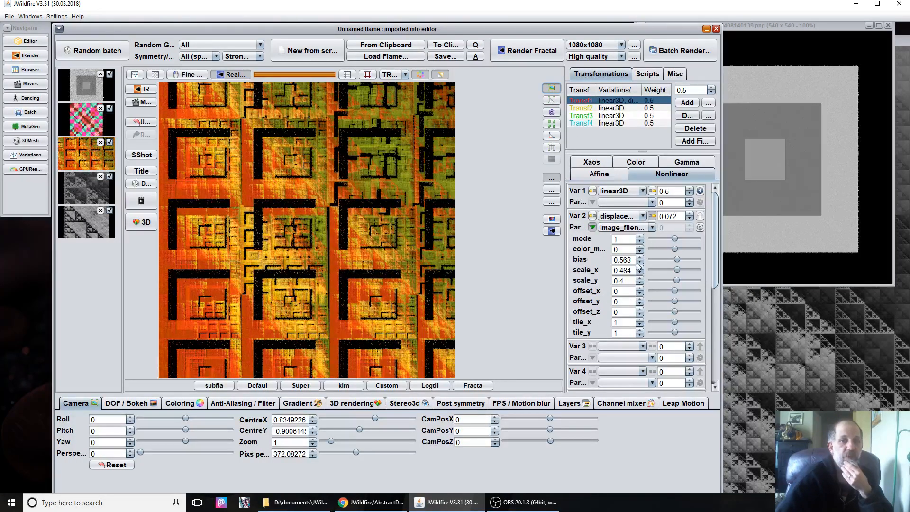
Try a displacement amount of 0.12 in mode 1 and settle on 0.032
double_click(681, 215)
type("0.16")
key("Return")
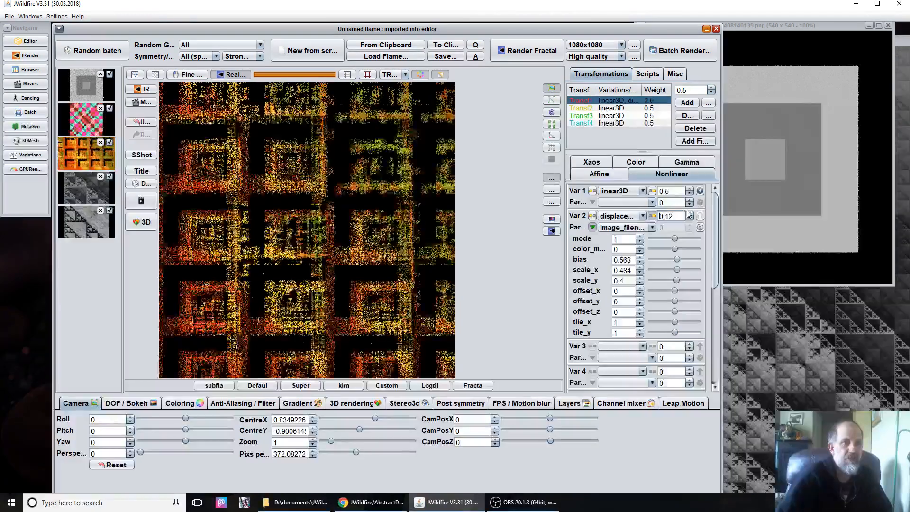
left_click(690, 213)
left_click(689, 212)
left_click_drag(692, 209, 675, 203)
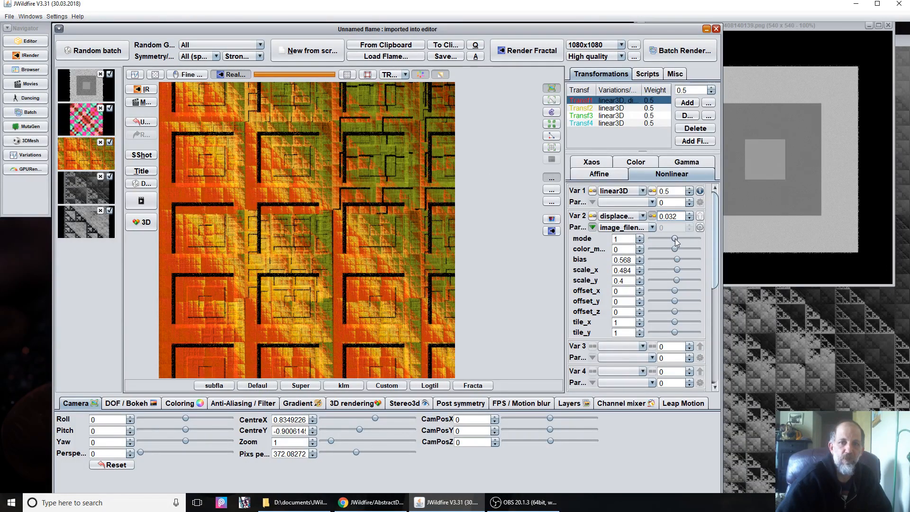
Change Transf1's displacement mode to 2 and raise the amount to 0.292, on up to 1.228
left_click(640, 236)
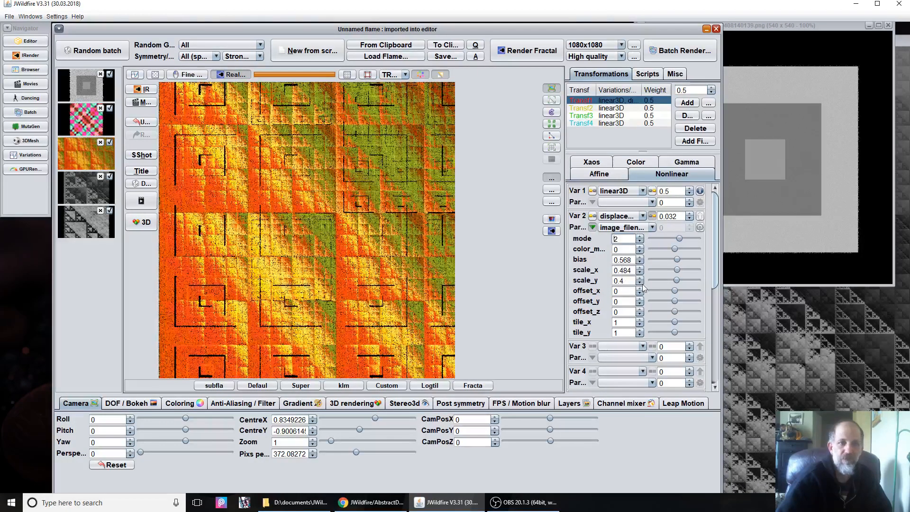
left_click_drag(668, 217, 703, 217)
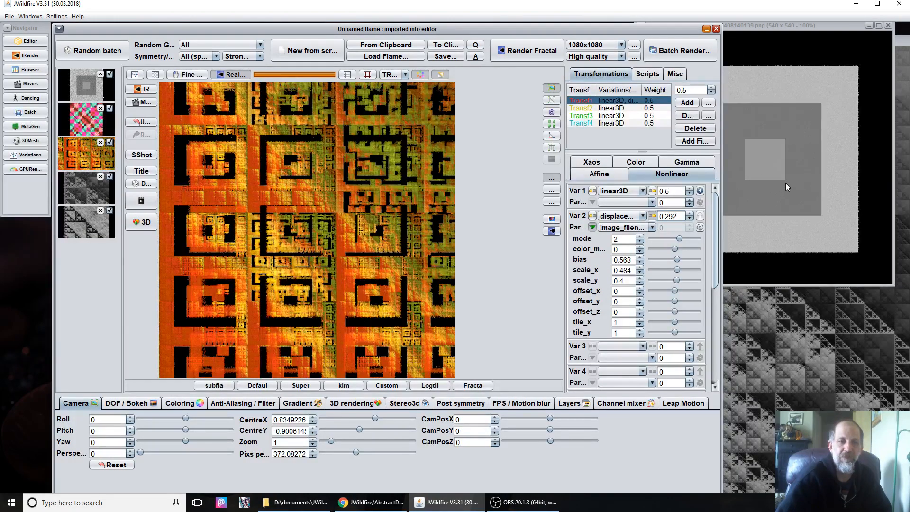
left_click_drag(677, 216, 758, 216)
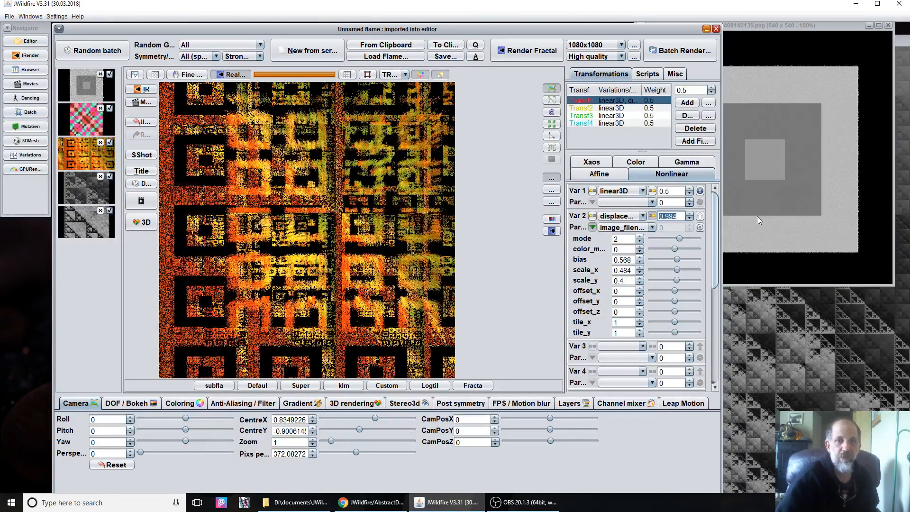
left_click_drag(758, 216, 786, 215)
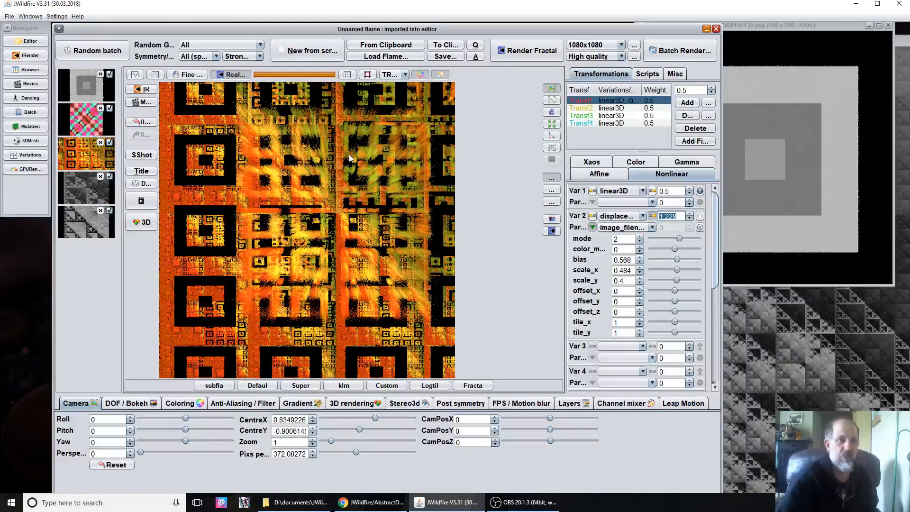
Try a negative displacement amount in mode 2, and bring the amount back to 0.012
left_click_drag(680, 218, 219, 209)
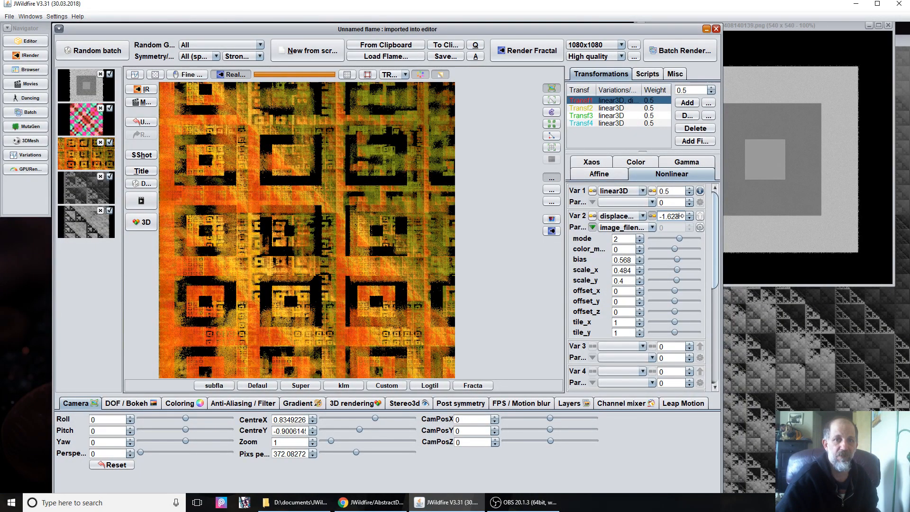
left_click_drag(680, 216, 883, 204)
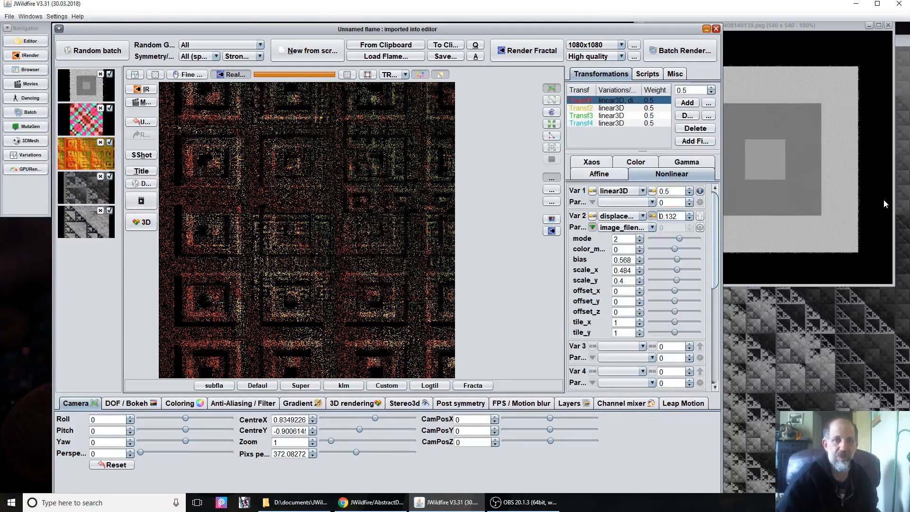
left_click_drag(883, 199, 689, 226)
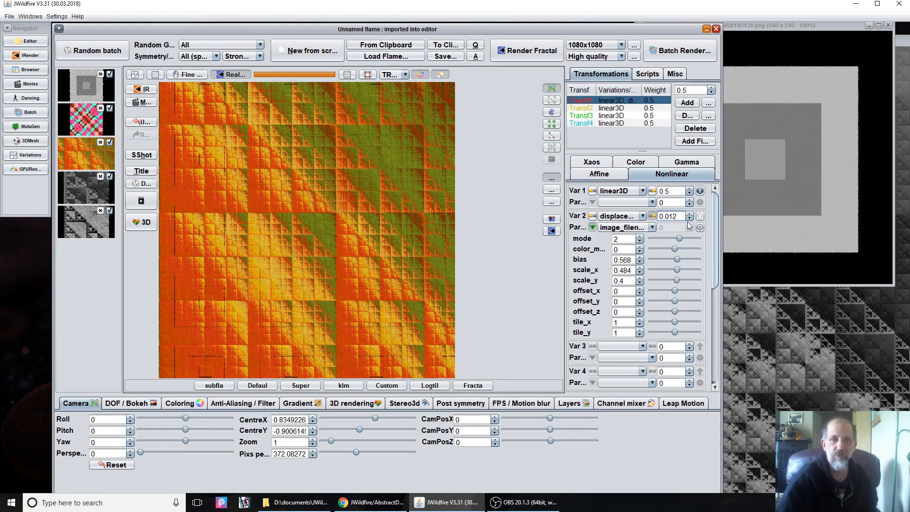
Try displacement amounts of 0.492 and -1.344 in mode 2, and bring the amount back to 0
left_click_drag(672, 216, 741, 212)
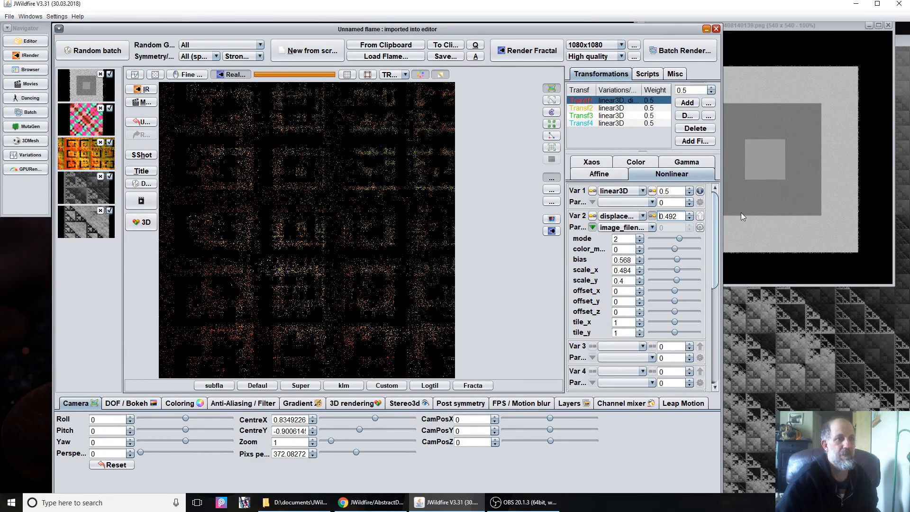
left_click_drag(741, 213, 507, 234)
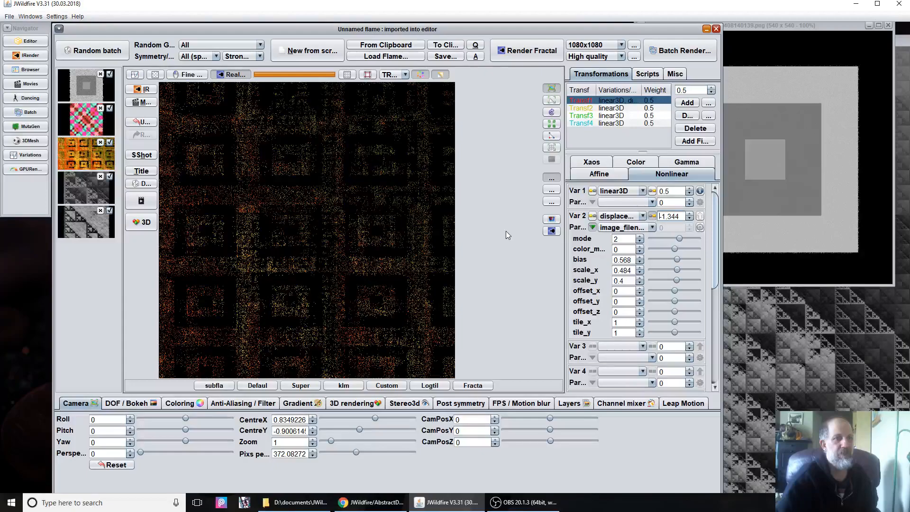
left_click_drag(505, 231, 671, 216)
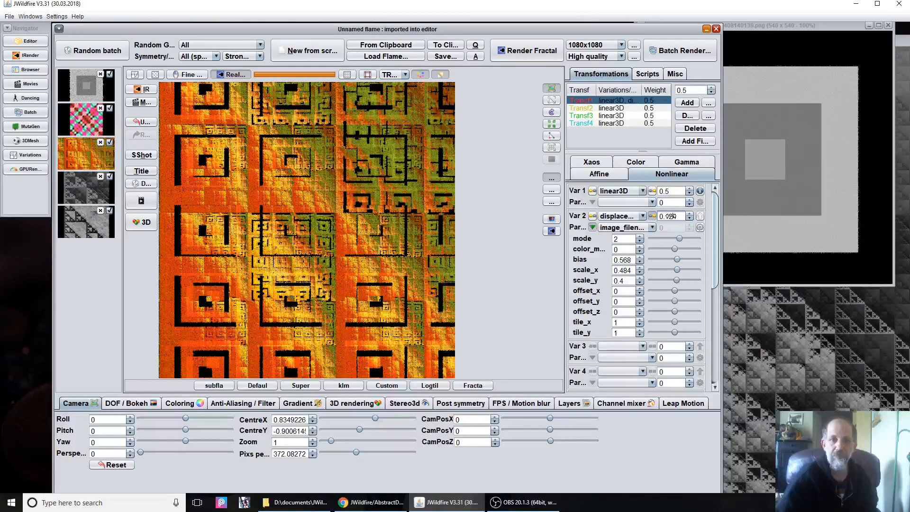
left_click_drag(671, 216, 663, 216)
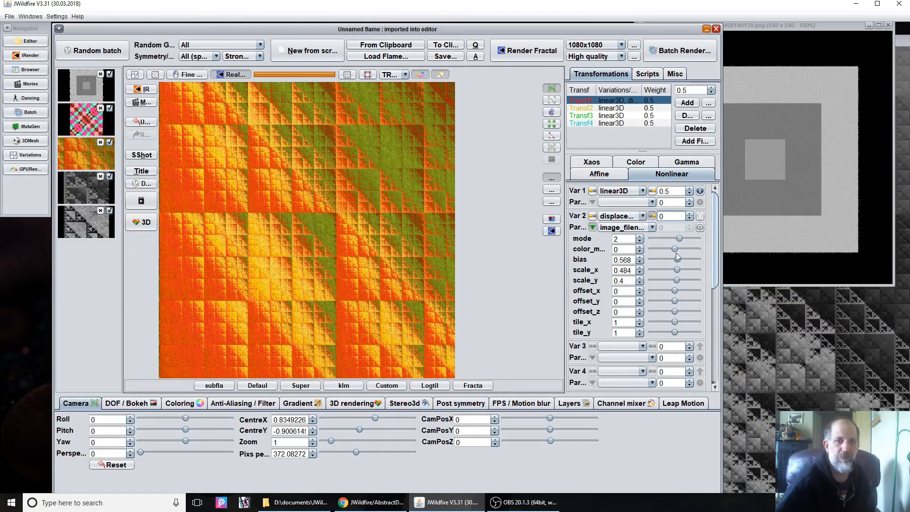
Switch Transf1's displacement mode to 3 and raise the amount to 0.892, on up to 1.556
left_click(640, 237)
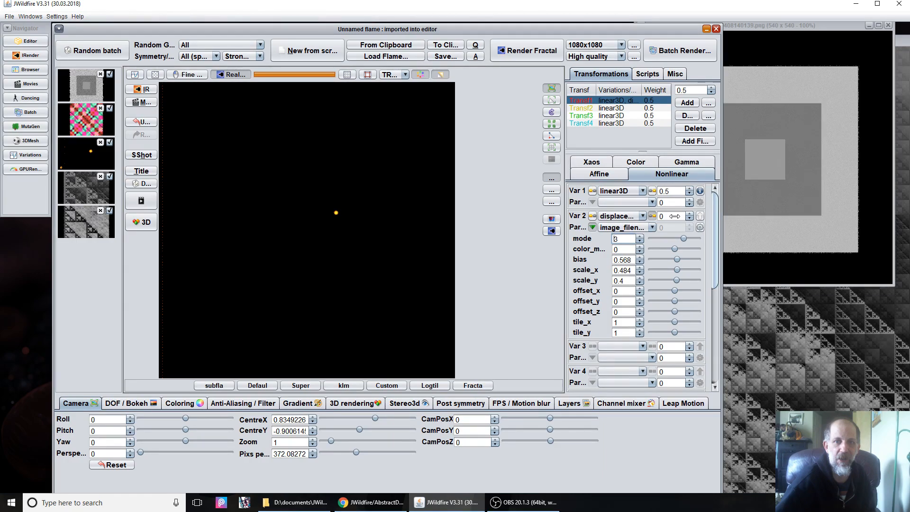
left_click_drag(675, 216, 786, 209)
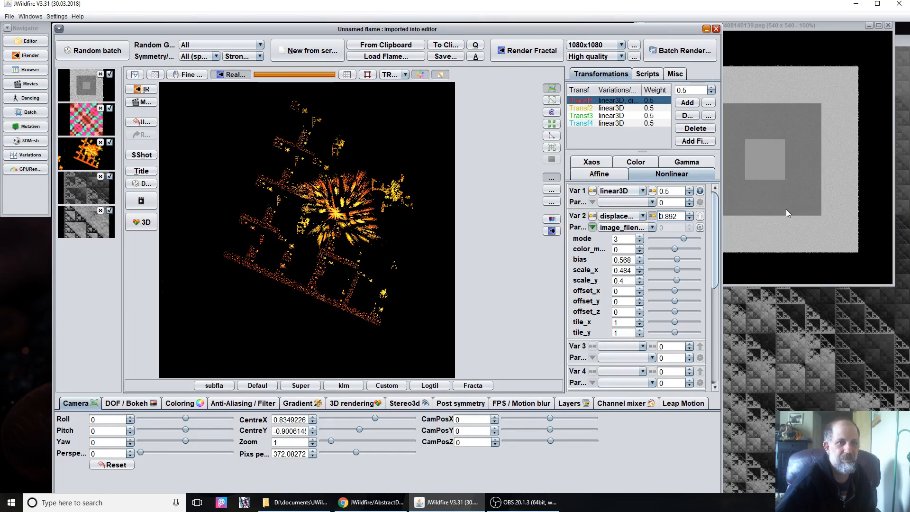
left_click_drag(786, 209, 865, 209)
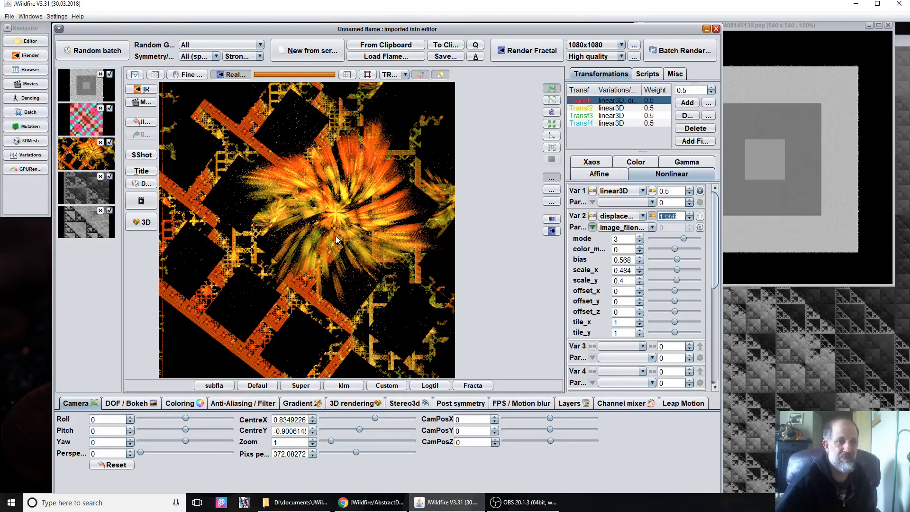
Try a displacement bias of about 2.2 in mode 3, and lower it to 0.616
left_click(629, 260)
left_click_drag(628, 259, 817, 263)
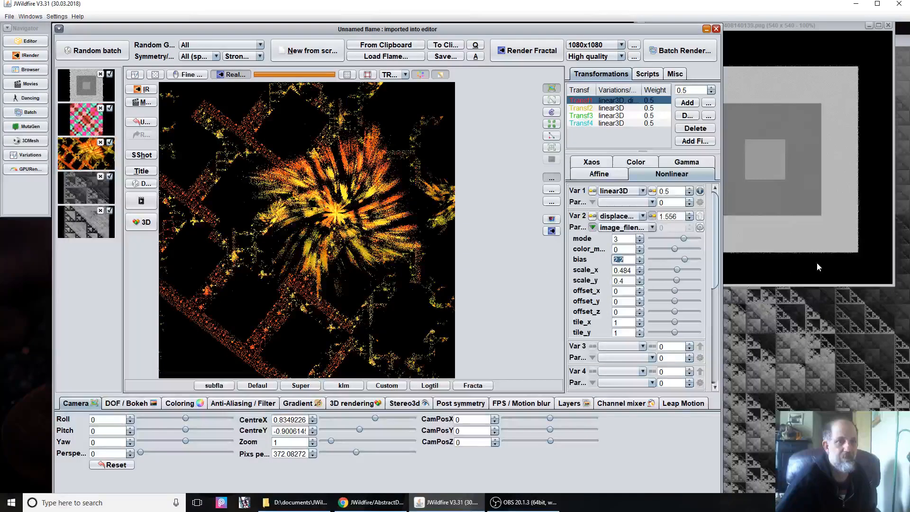
left_click_drag(659, 289, 635, 262)
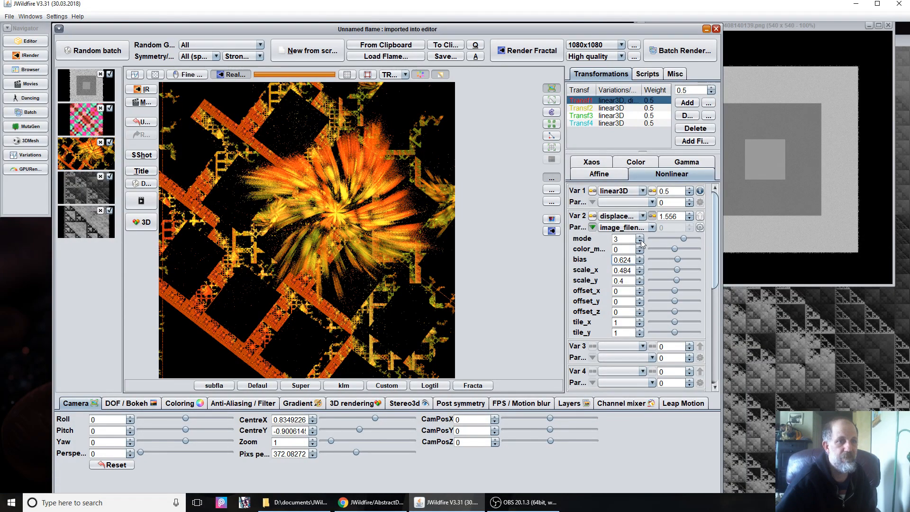
left_click_drag(622, 256, 640, 251)
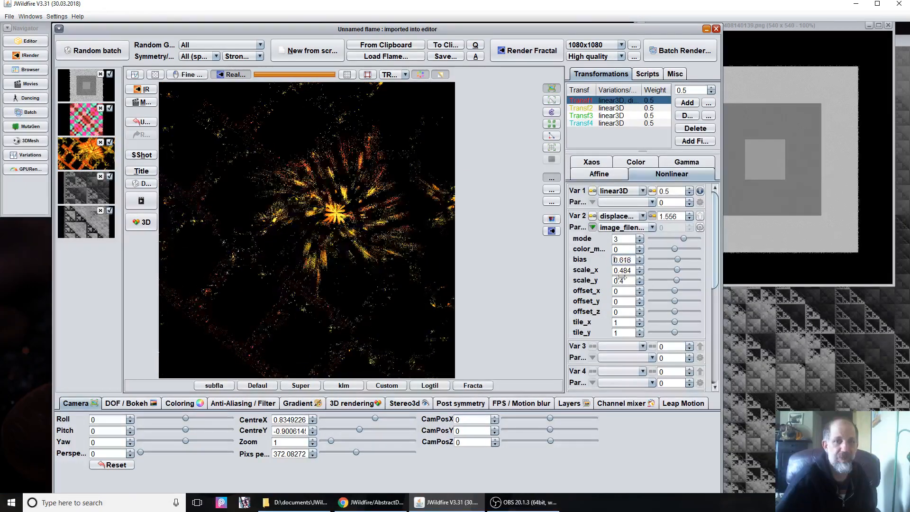
Change Transf1's displacement mode to 2 and set the bias to 0
left_click(640, 241)
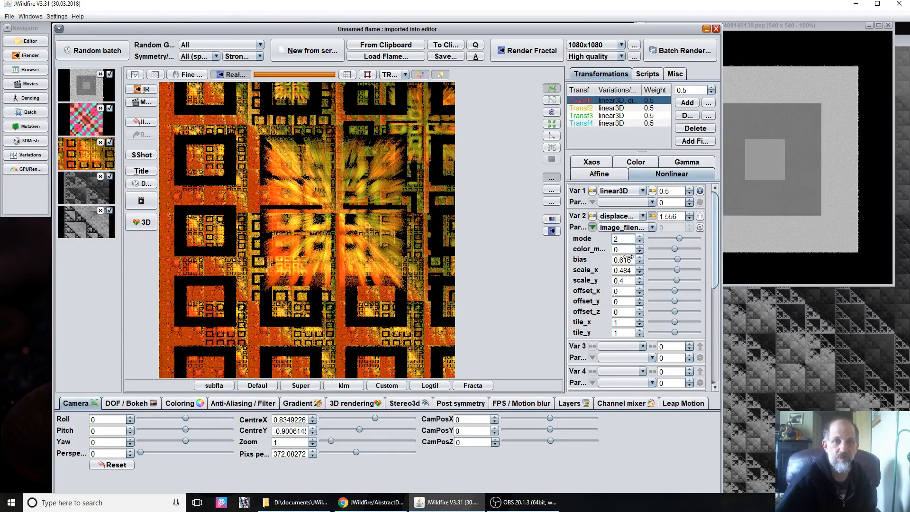
left_click(627, 259)
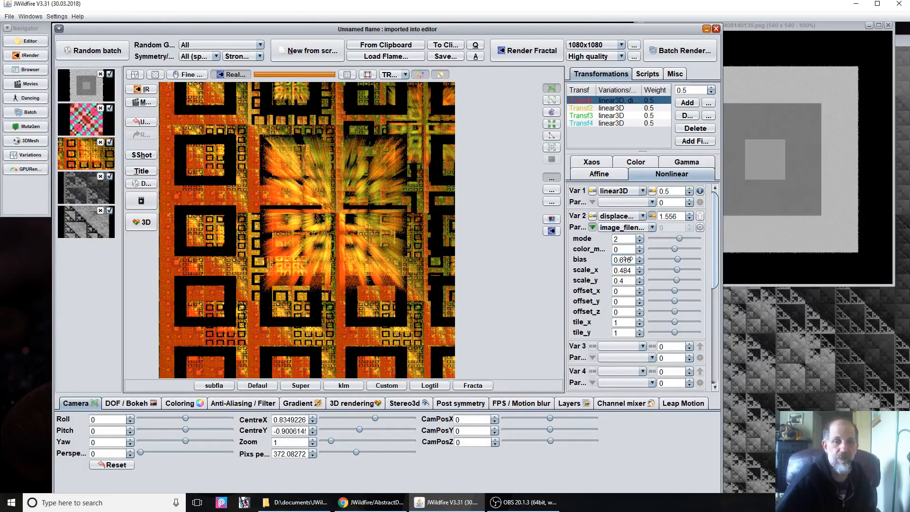
double_click(628, 259)
type("0")
key("Return")
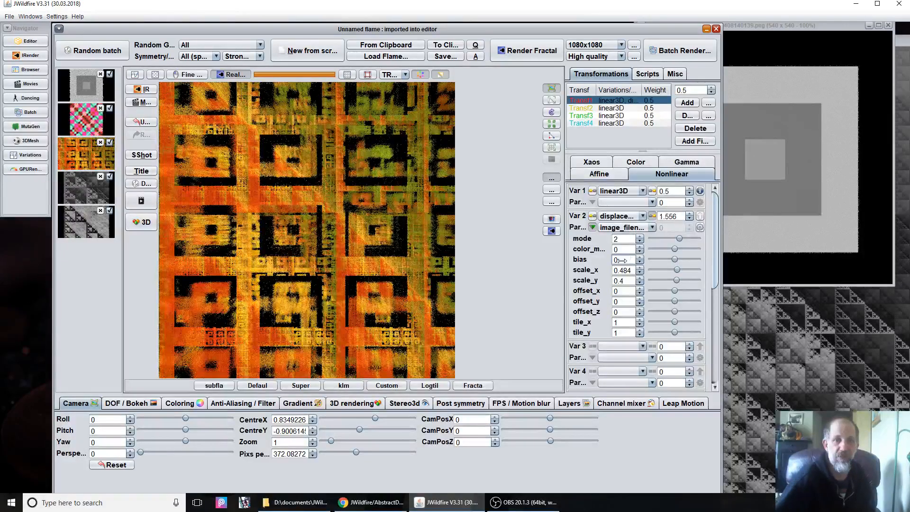
Switch the displacement to mode 1, try a bias of -1.332, and settle on bias 0.46 with amount 0.26
left_click_drag(620, 260, 638, 250)
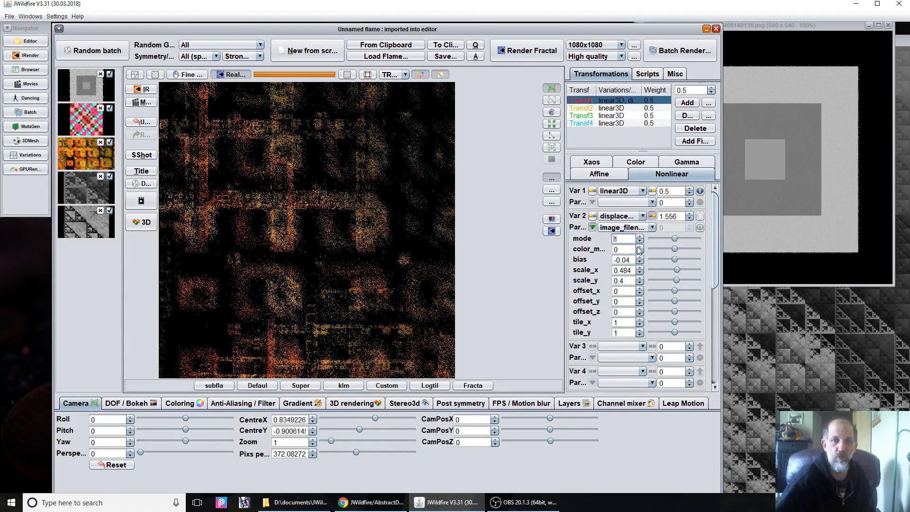
left_click_drag(638, 259, 230, 219)
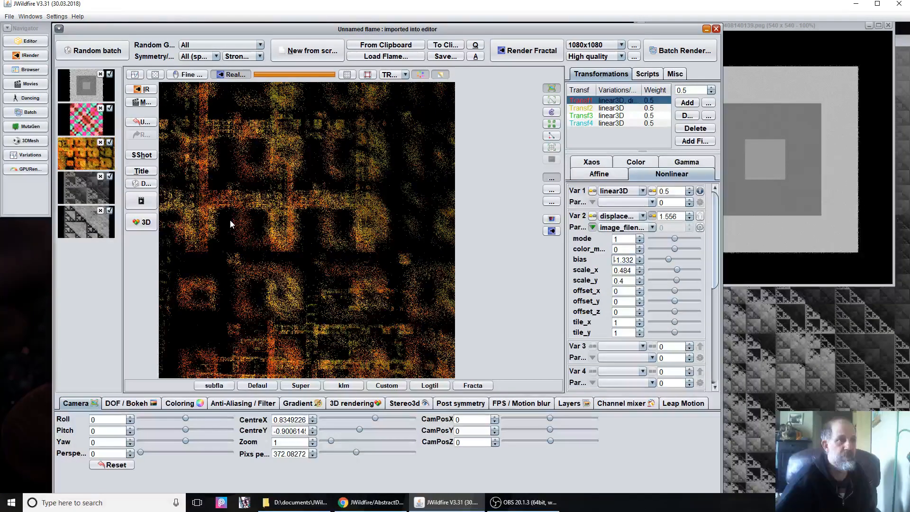
left_click_drag(229, 219, 642, 221)
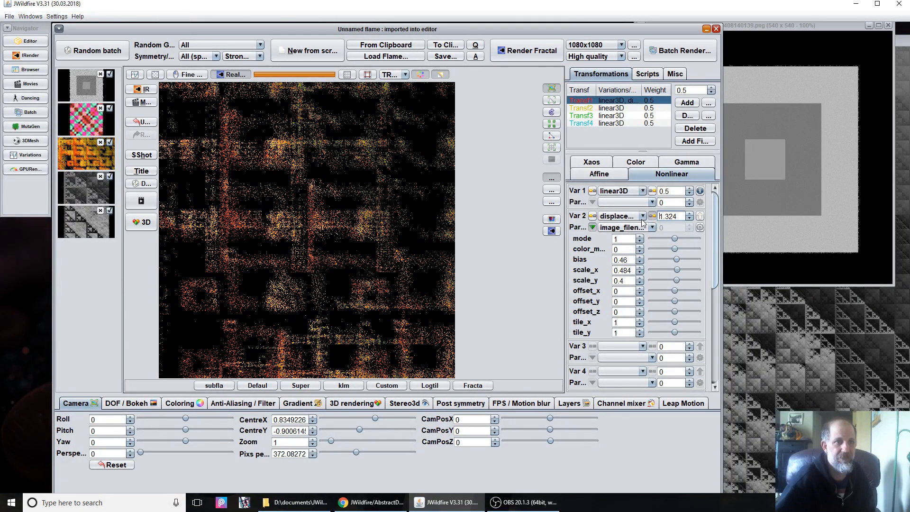
left_click_drag(642, 219, 519, 212)
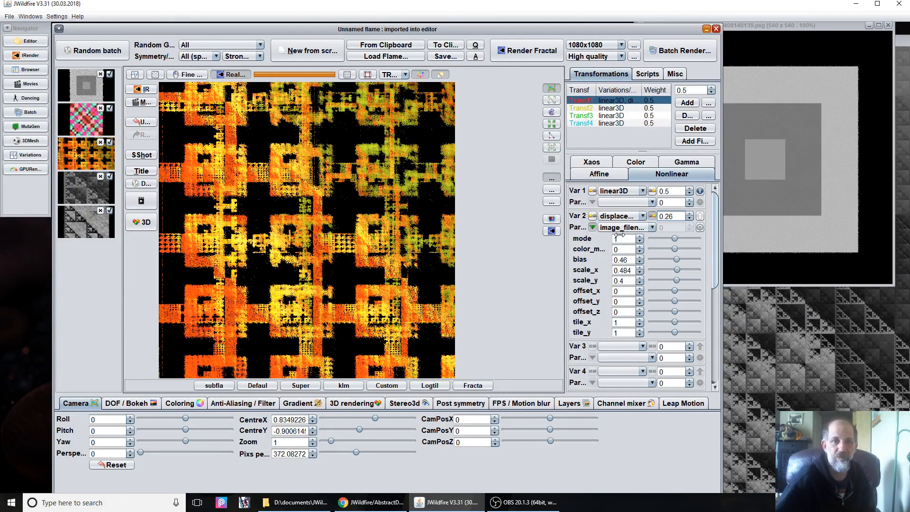
Change the displacement mode to 0 and try a bias of 0.128, on up to 0.668
left_click_drag(619, 236, 577, 260)
left_click(627, 260)
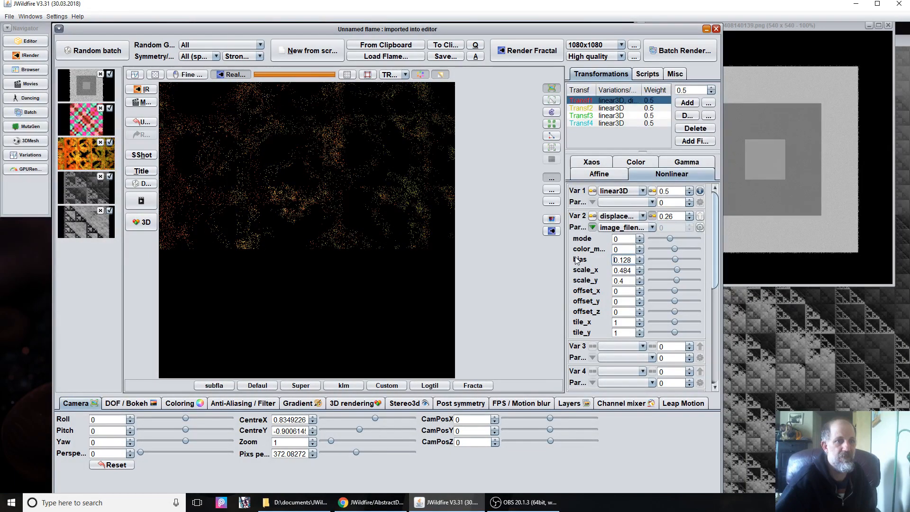
left_click_drag(576, 260, 525, 252)
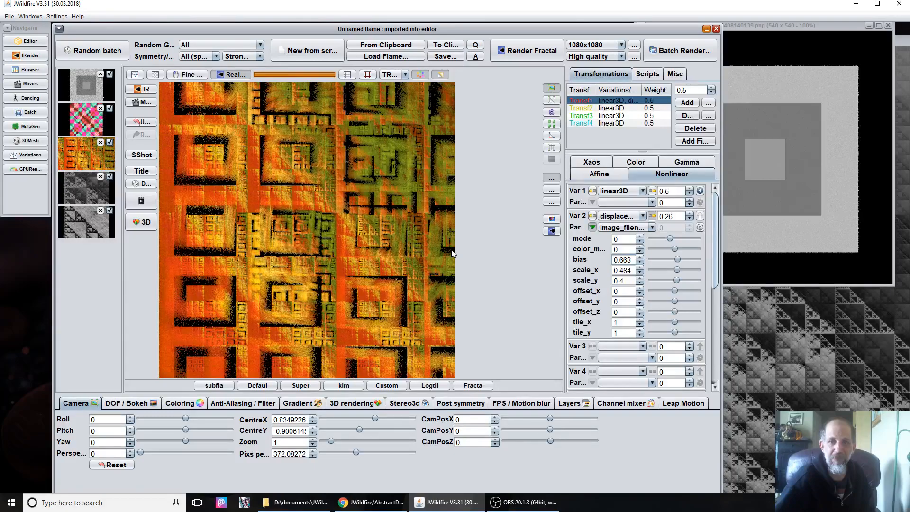
Replace the displacement map image with 180408135308.png from the 4April folder
left_click(700, 228)
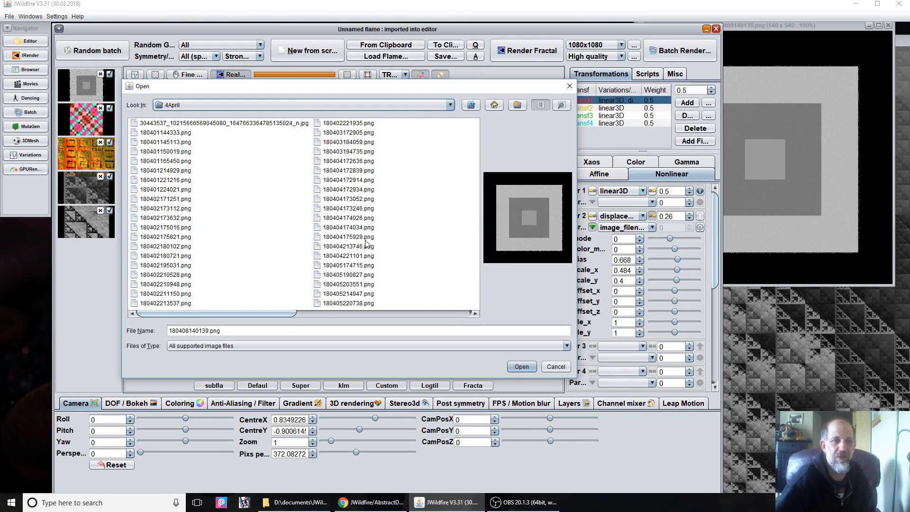
scroll(284, 265, "down", 5)
left_click(165, 303)
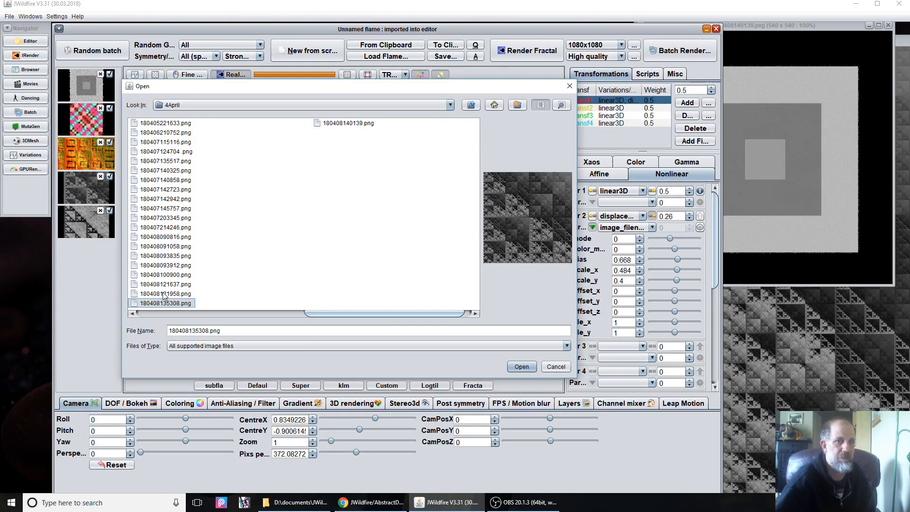
key("Up")
key("Up")
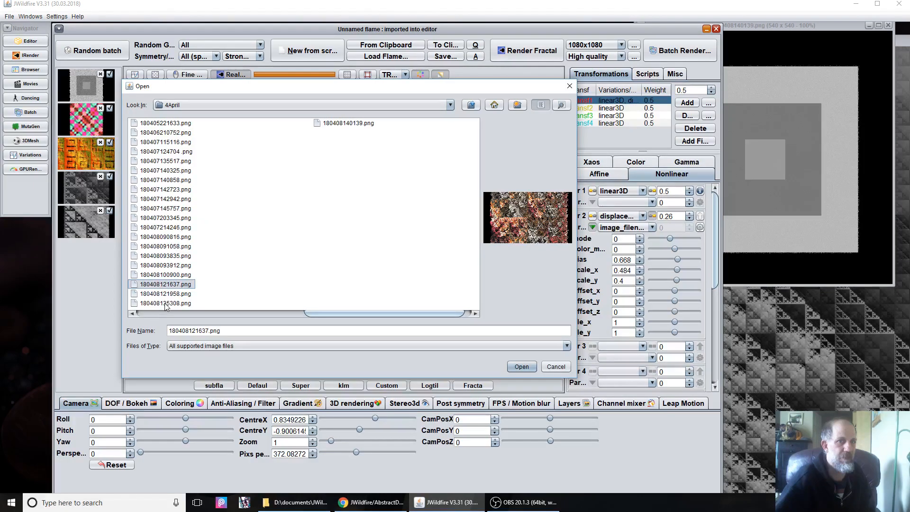
left_click(165, 305)
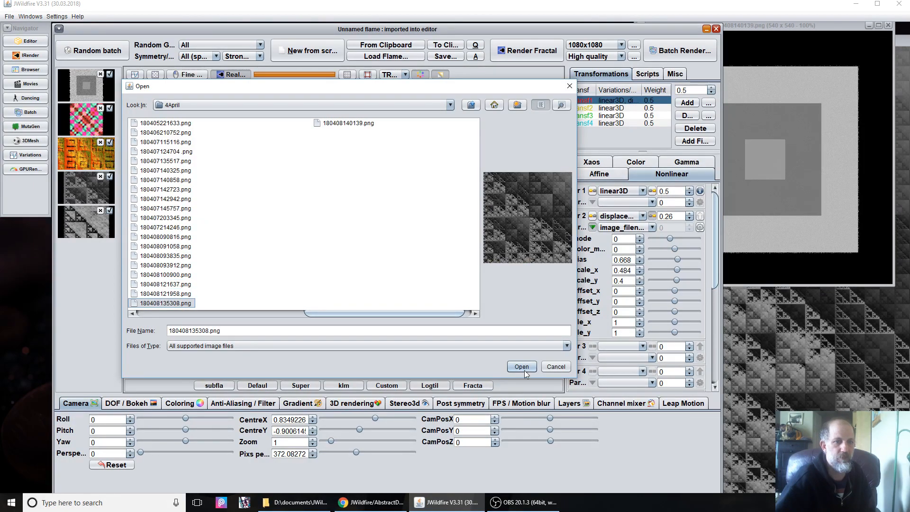
left_click(524, 370)
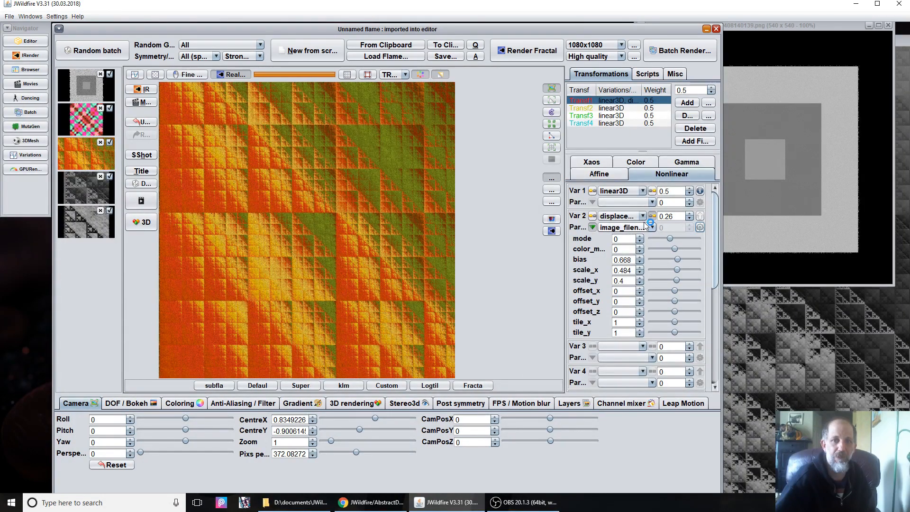
Set the displacement mode to 1, try an amount of 0.376, and reduce it to 0.092
left_click(640, 235)
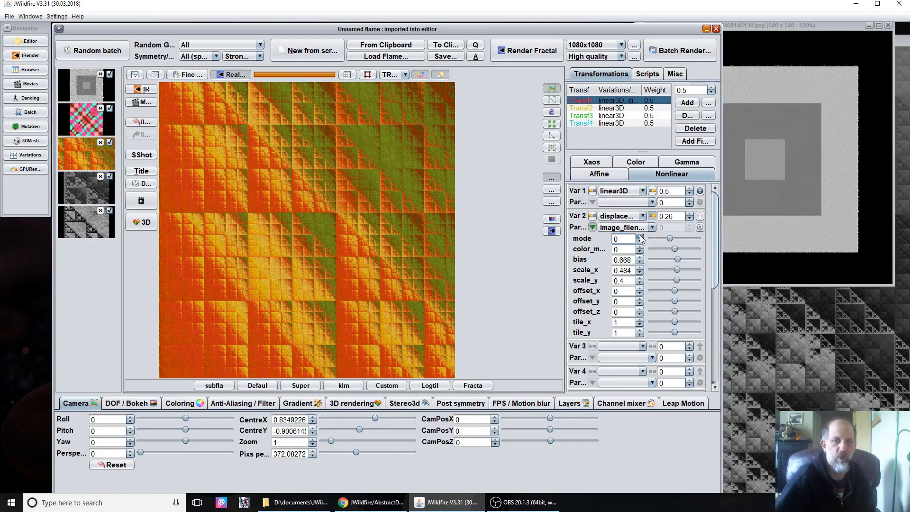
left_click(640, 237)
left_click_drag(671, 216, 681, 215)
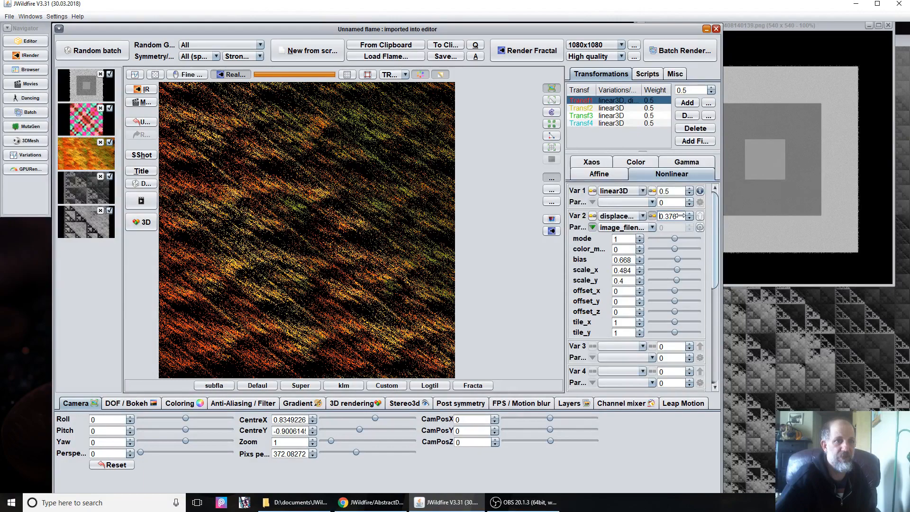
left_click_drag(680, 215, 652, 222)
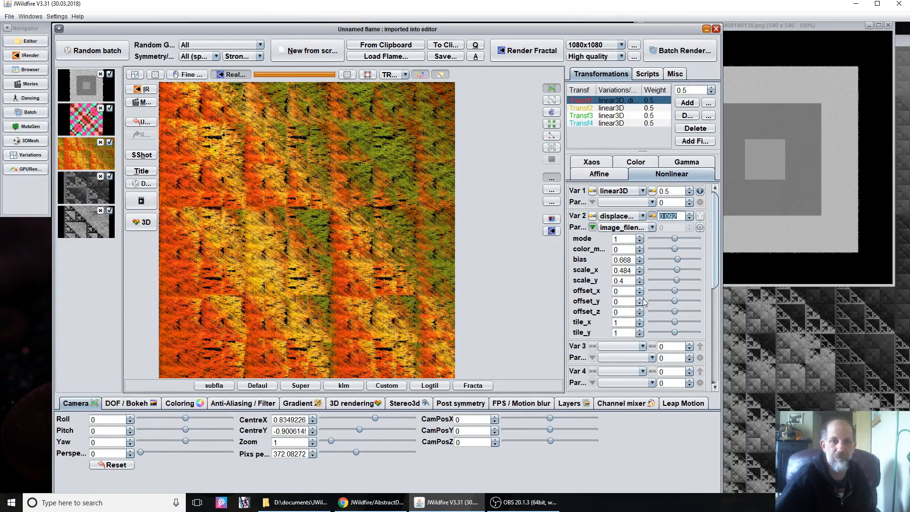
Set the displacement's tile_x and tile_y to 0, bias to 1.372, scale_x to 1.672 and scale_y to 1.432
left_click(639, 326)
left_click(640, 334)
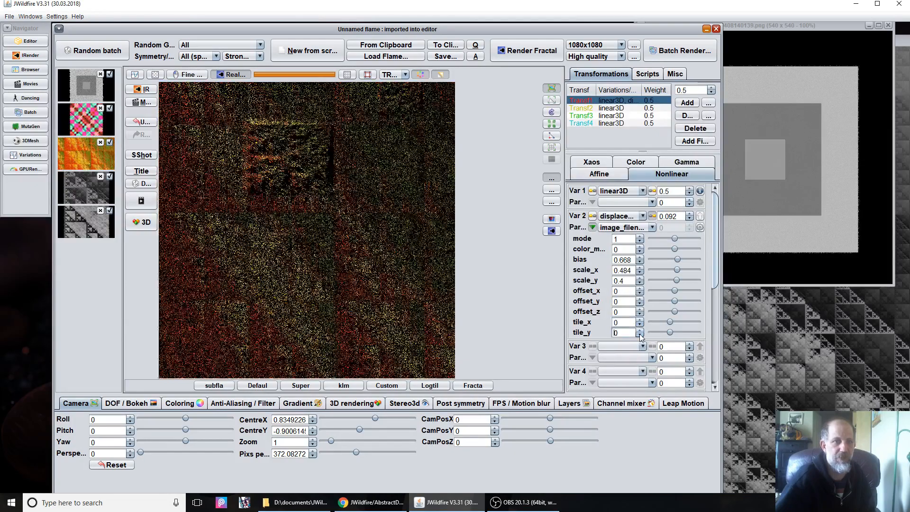
left_click_drag(625, 260, 763, 234)
left_click_drag(618, 271, 621, 271)
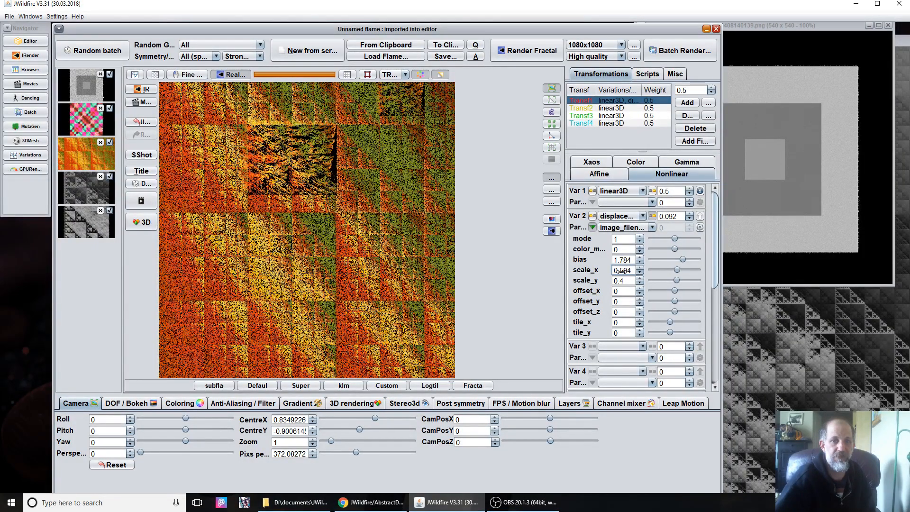
left_click_drag(620, 280, 698, 272)
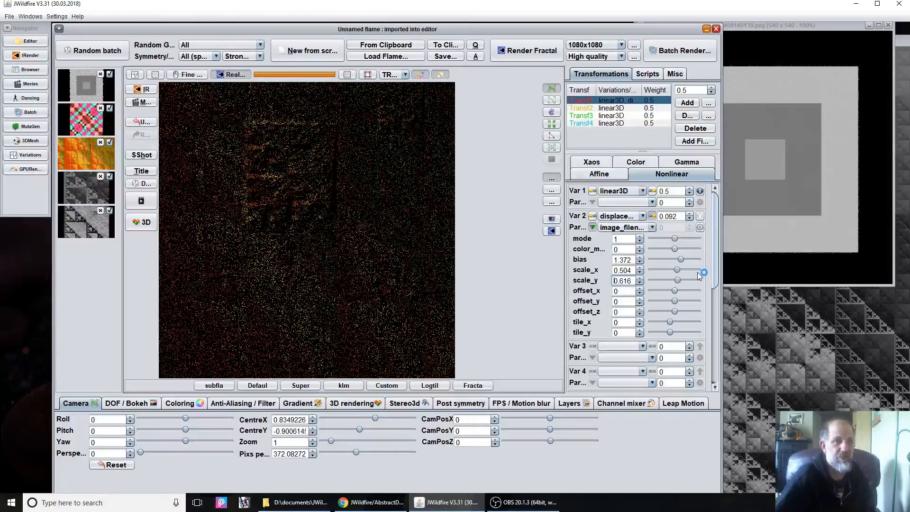
left_click_drag(618, 271, 760, 270)
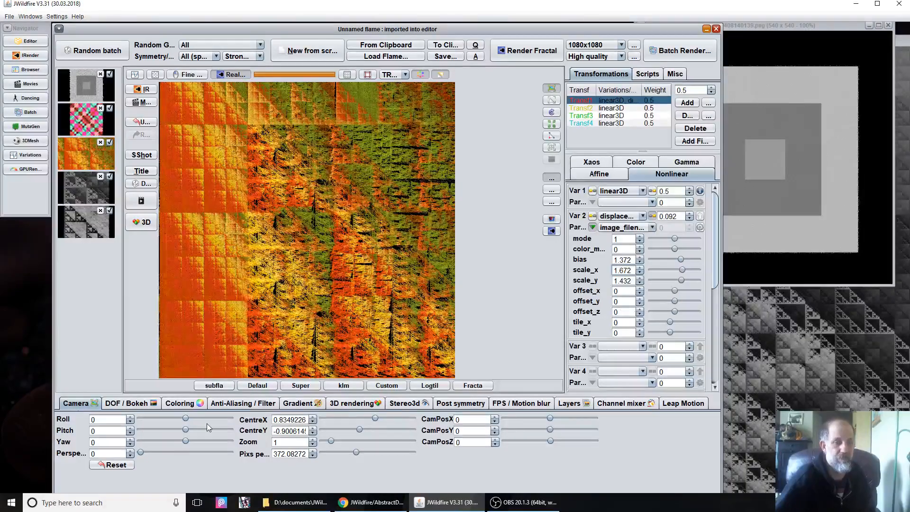
Reduce the camera's pixels per unit to 242.08272, and shift the displacement map to offset_x -0.404 and offset_y -0.472
left_click_drag(277, 456, 146, 428)
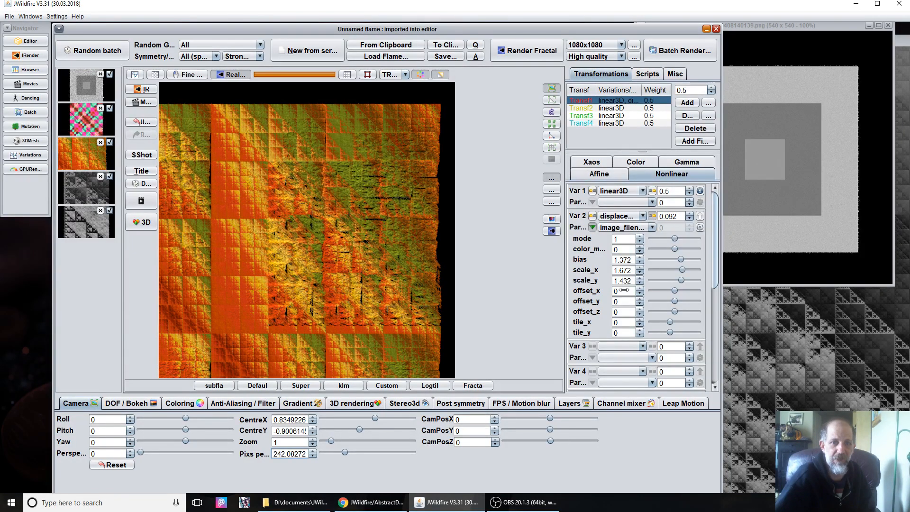
left_click_drag(623, 290, 576, 302)
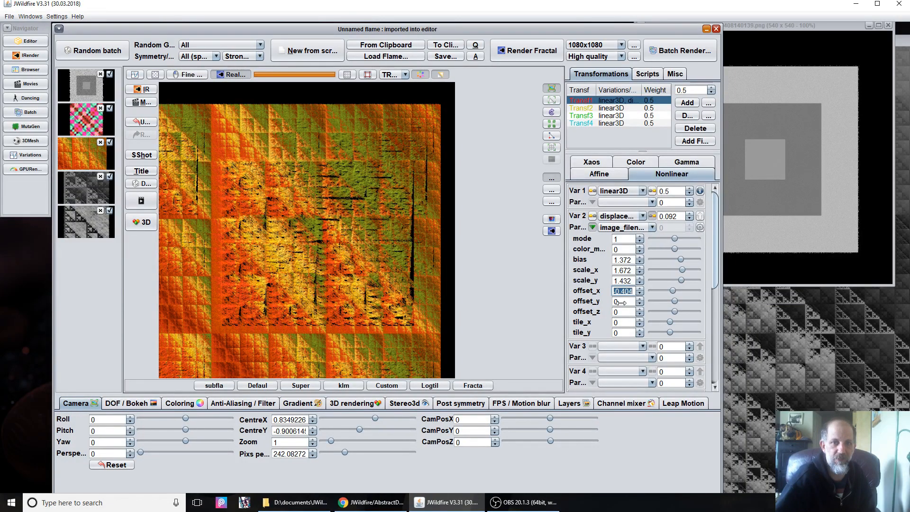
left_click(639, 299)
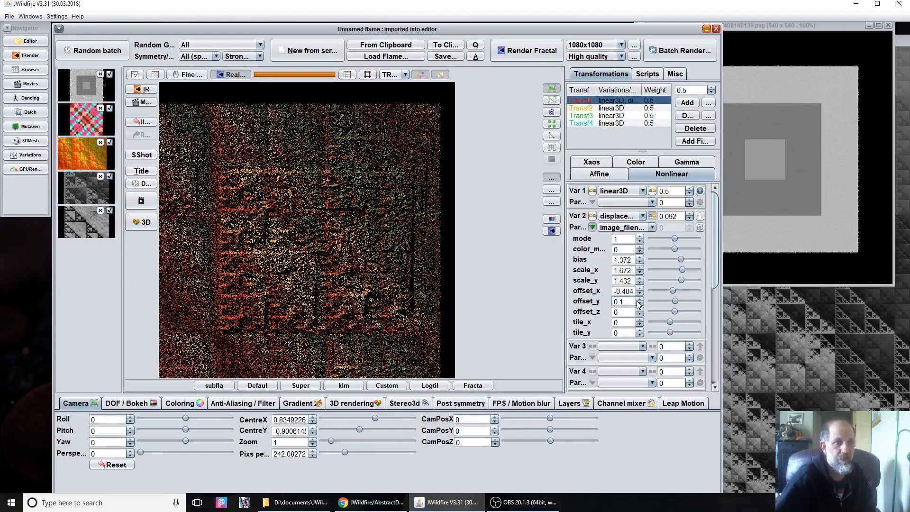
left_click_drag(639, 303, 568, 298)
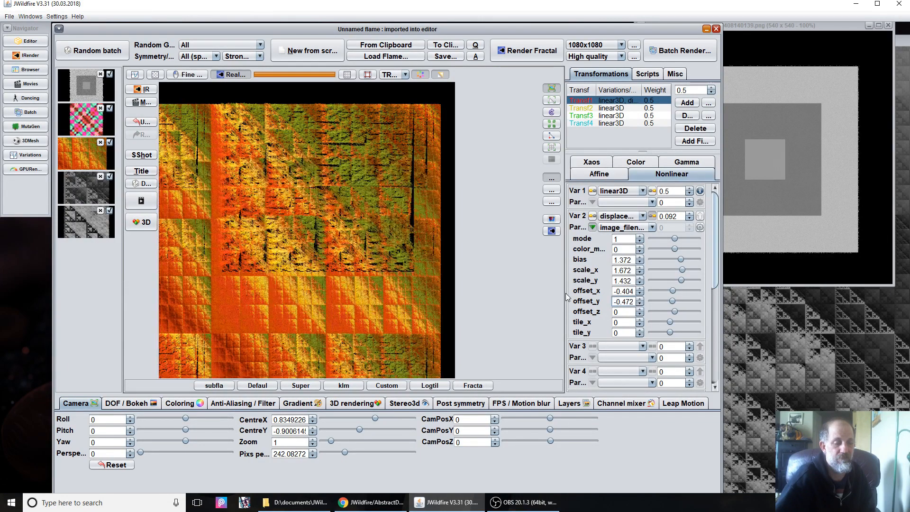
Set the displacement's scale_y to 2.072 and scale_x to 1.94, and move the 180408135308.png preview window off the flame editor
left_click_drag(628, 280, 701, 261)
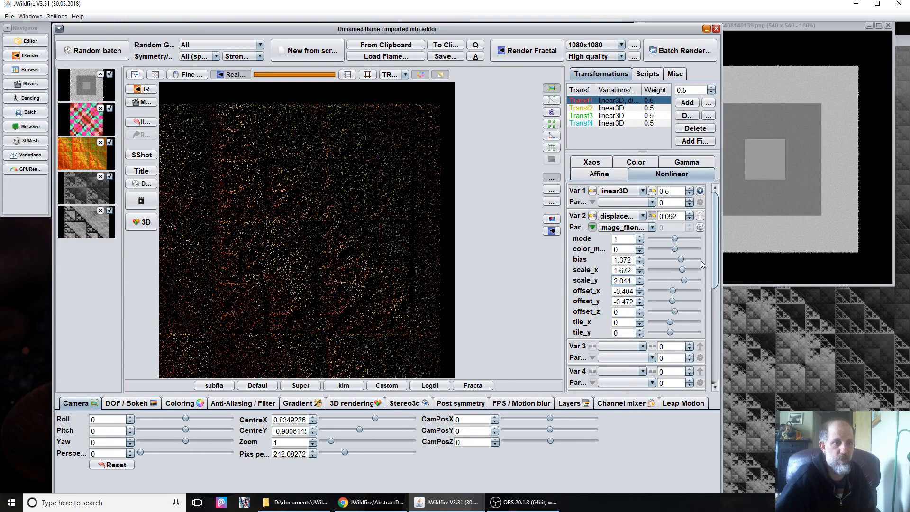
left_click_drag(701, 261, 704, 261)
left_click_drag(627, 269, 648, 265)
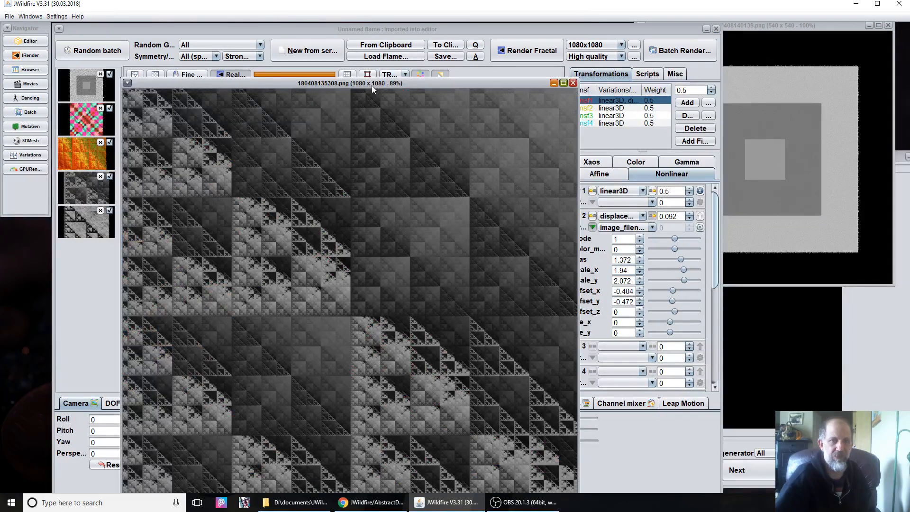
left_click_drag(371, 85, 781, 47)
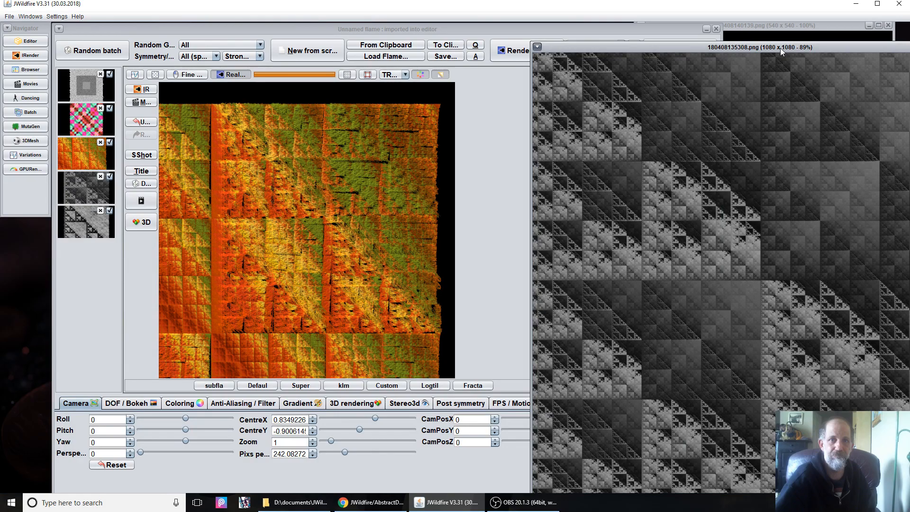
left_click(199, 255)
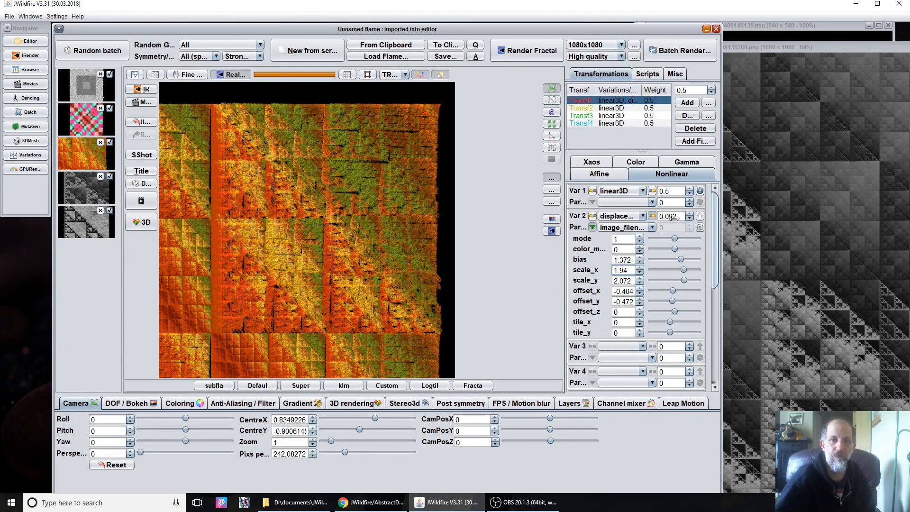
Try displacement amounts of 0.276 and 0.668, and change the amount to -0.556
left_click_drag(674, 217, 700, 217)
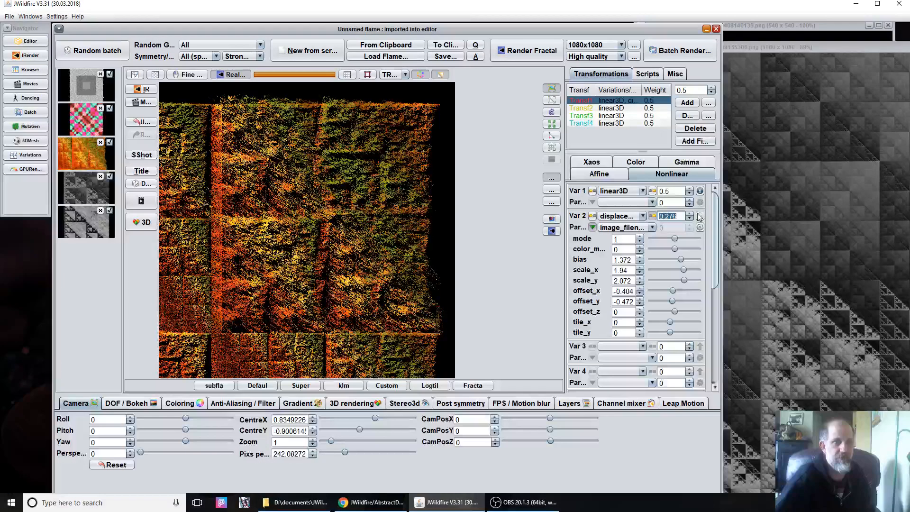
left_click_drag(699, 217, 746, 218)
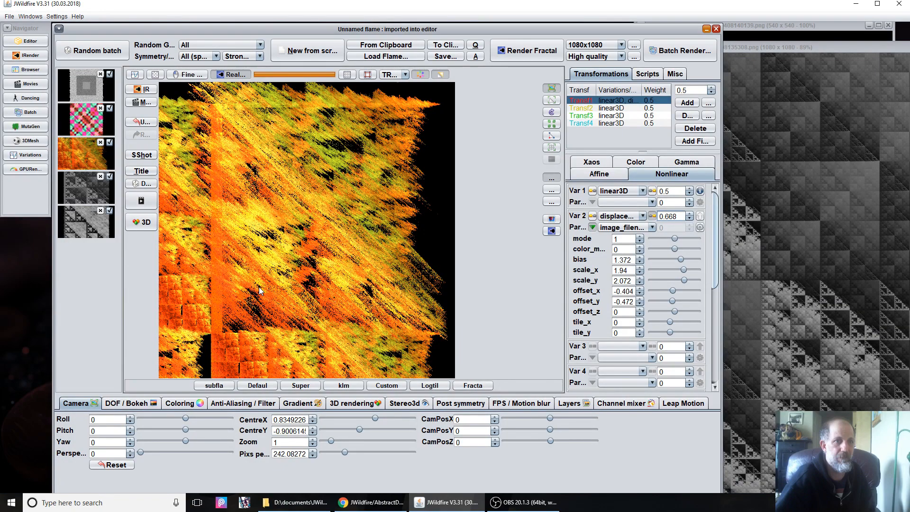
left_click_drag(677, 217, 724, 217)
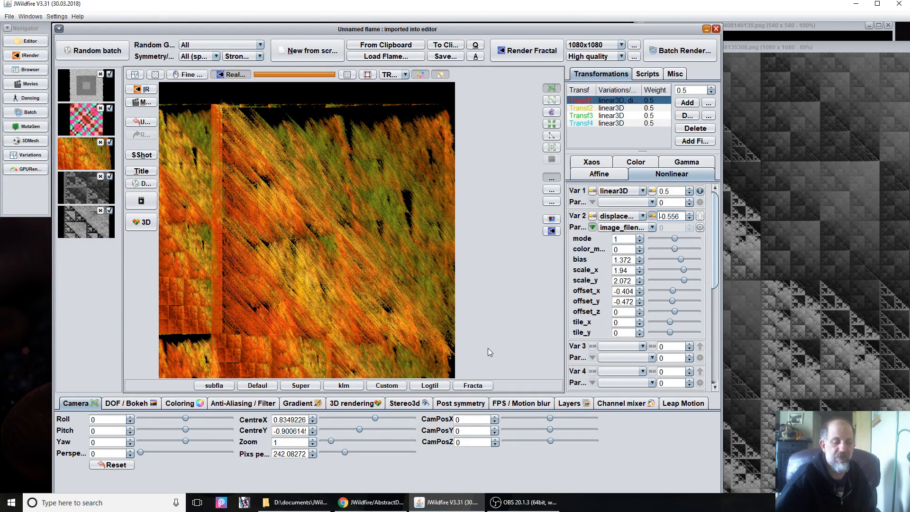
Switch to Chrome, examine the COLOR_MODE_IGNORE and COLOR_MODE_INHERIT constants in the displacement map source code, and return to JWildfire
key("alt+Tab")
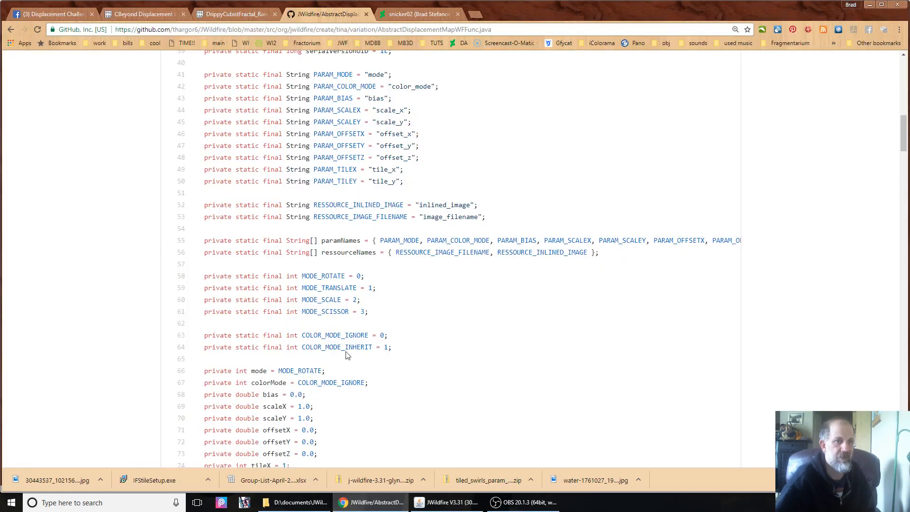
left_click_drag(403, 350, 183, 337)
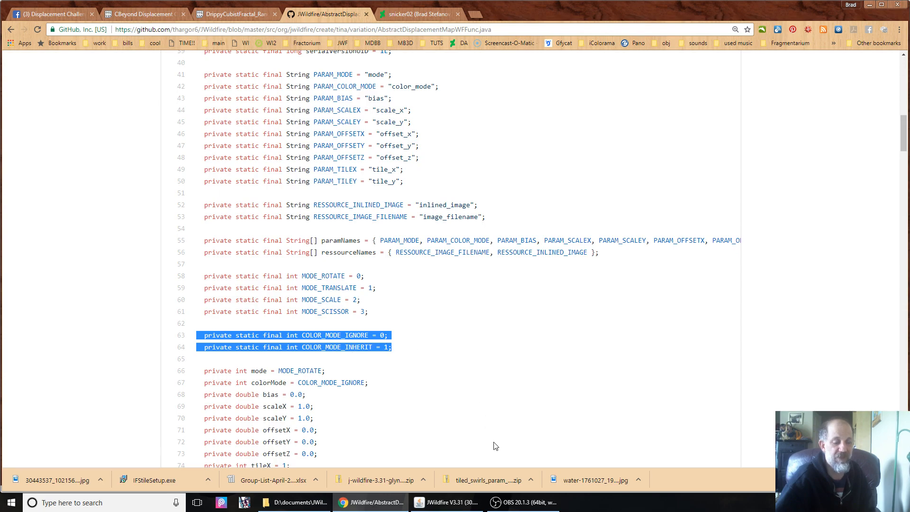
left_click(453, 506)
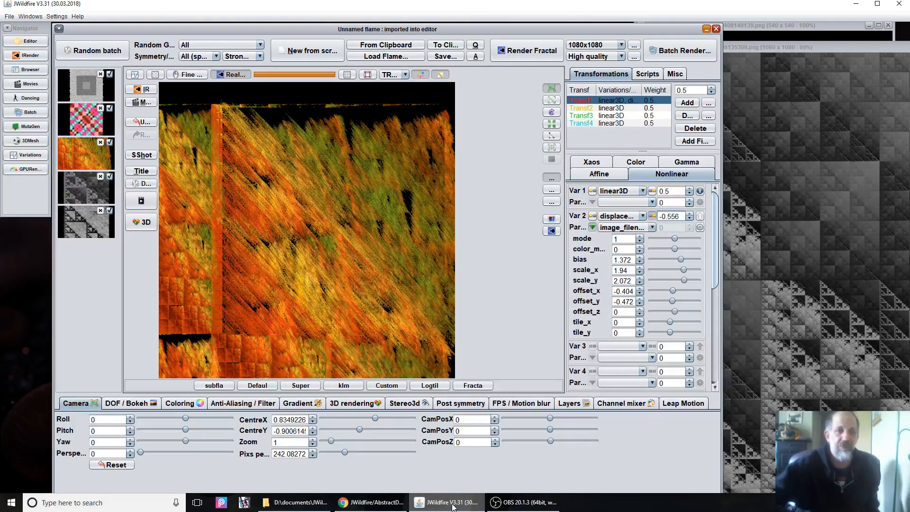
Set the displacement's color_mode to 1 and scale_x to 1.264, and reduce the camera's pixels per unit to 120.88272
left_click(641, 247)
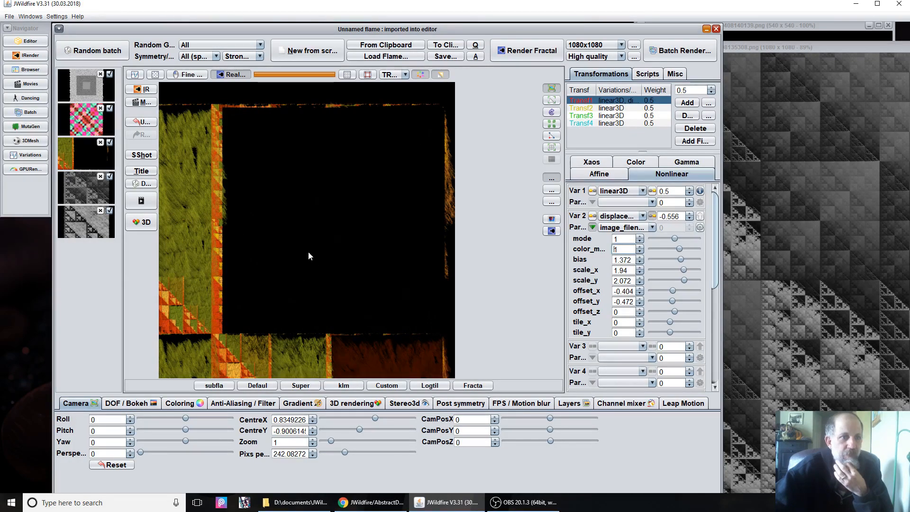
left_click_drag(291, 454, 150, 411)
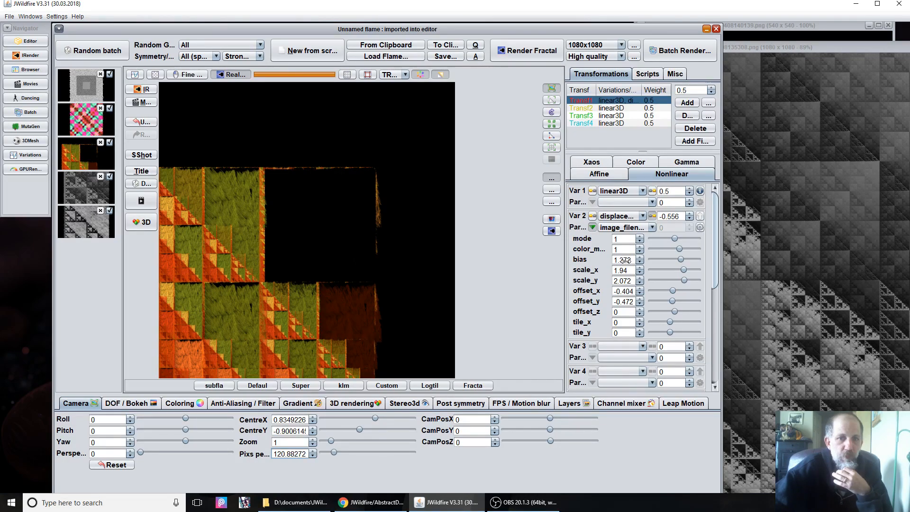
left_click_drag(627, 270, 562, 268)
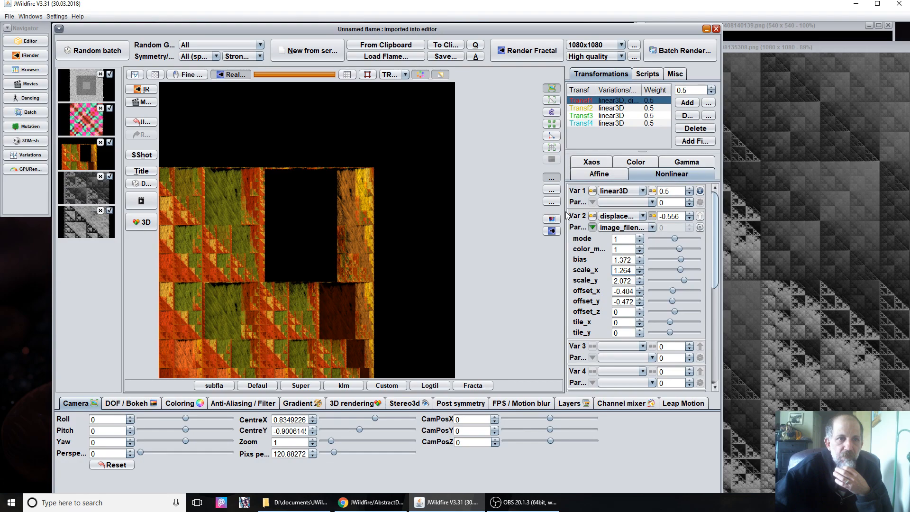
Remove the displacement map variation from the first transform and add a linked fifth transform
left_click(622, 216)
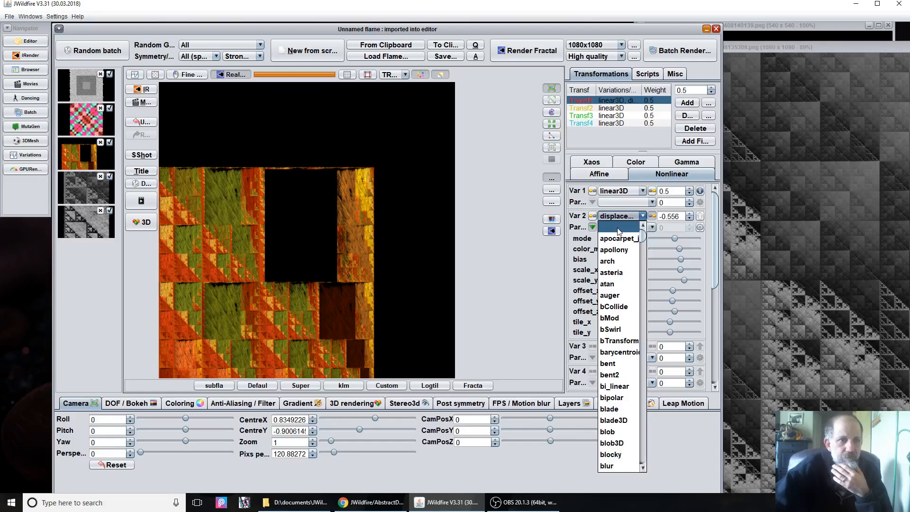
left_click(619, 229)
left_click(708, 103)
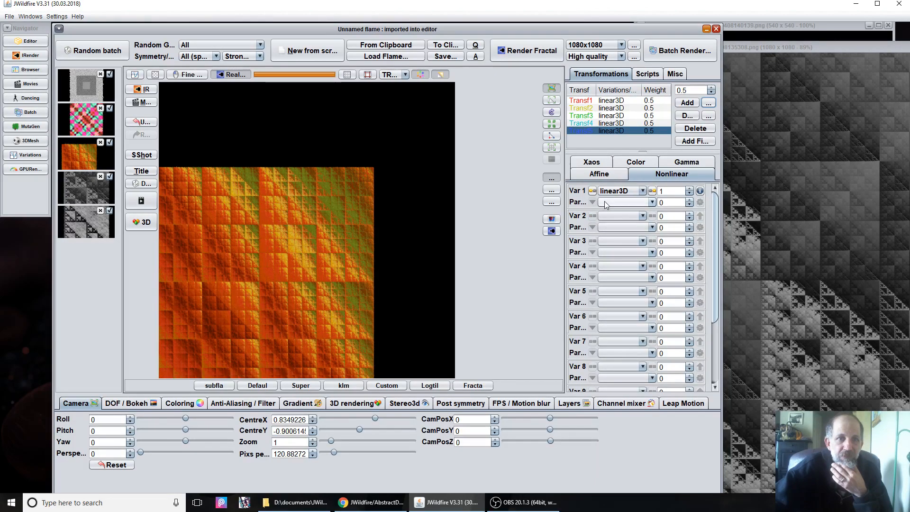
Give the fifth transform a displacement map as its second variation and load 180408140139.png from the 4April folder into it
left_click(621, 215)
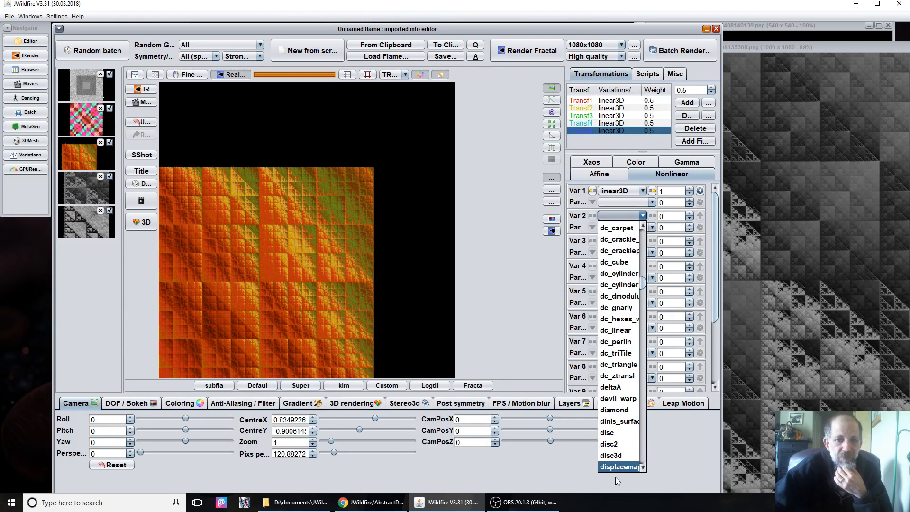
left_click(615, 465)
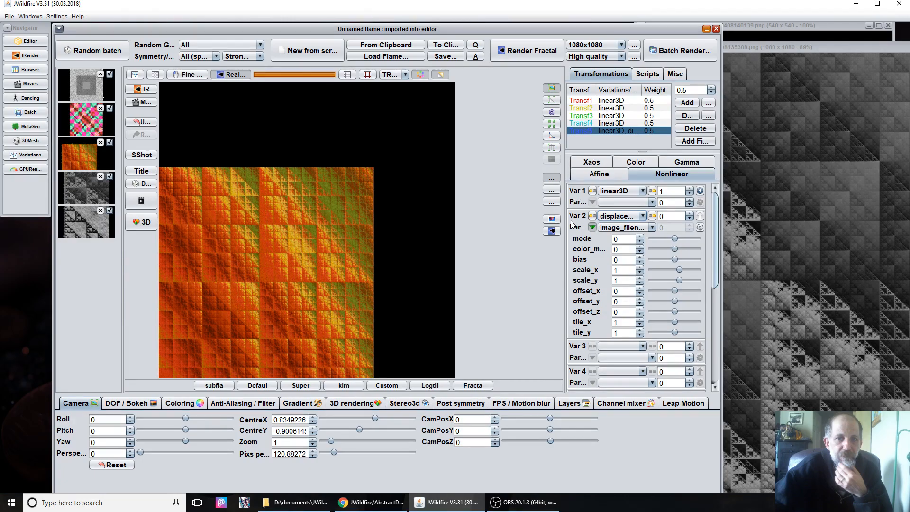
left_click(700, 227)
left_click(471, 105)
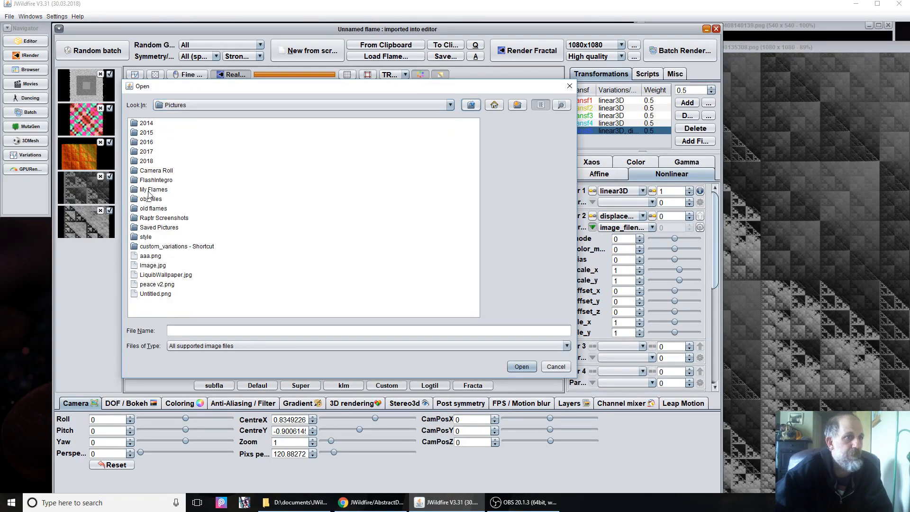
left_click(145, 190)
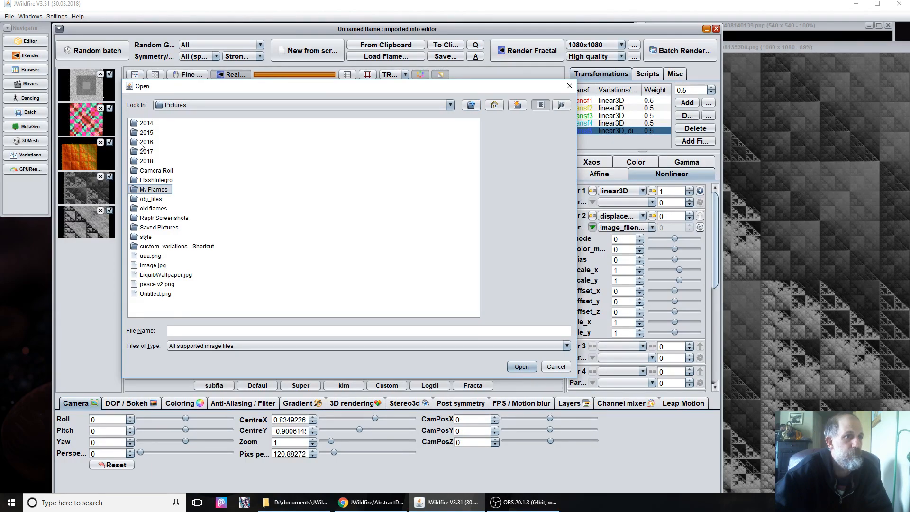
double_click(140, 161)
double_click(143, 152)
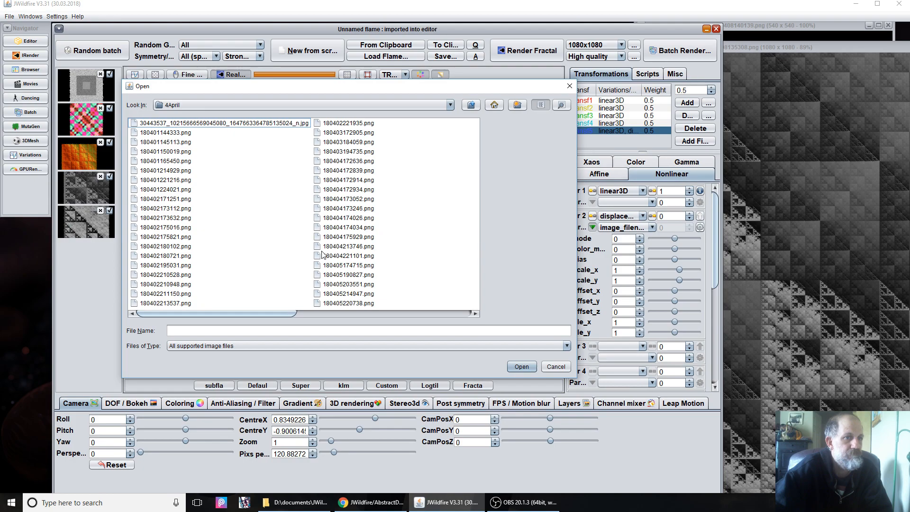
scroll(323, 189, "down", 5)
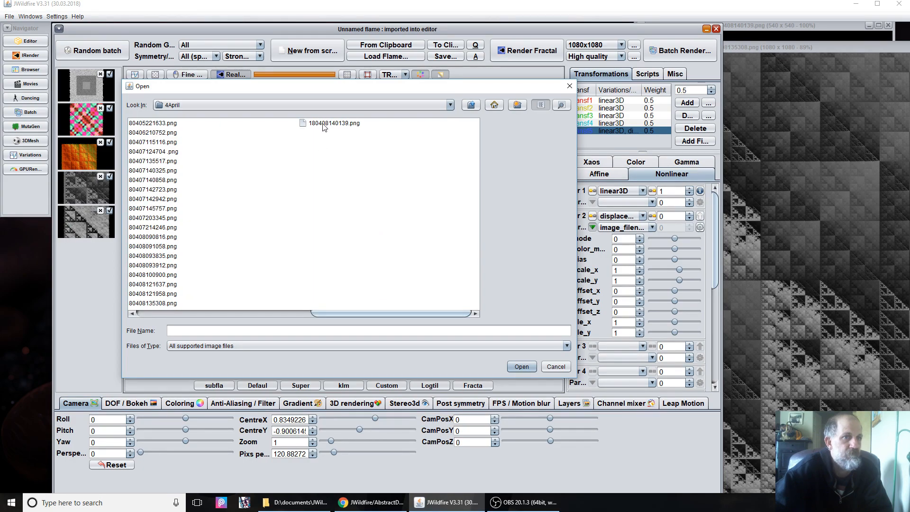
double_click(327, 123)
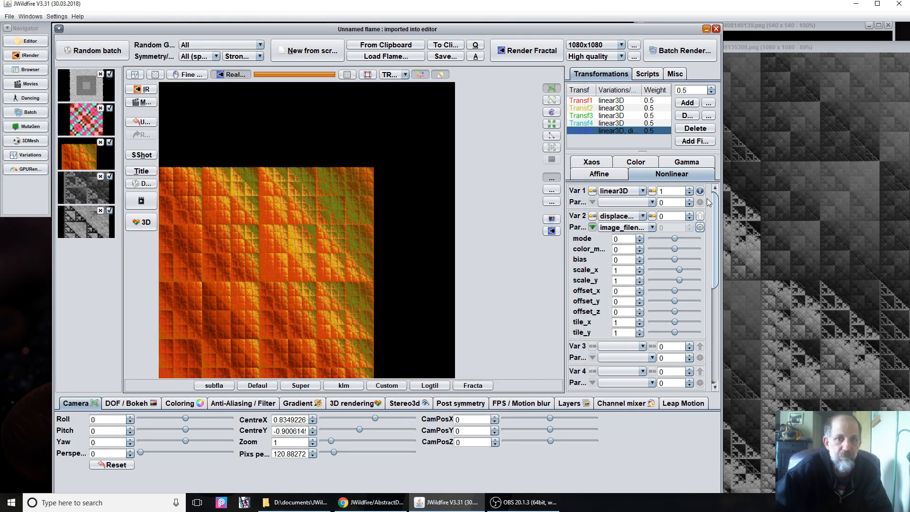
Set the fifth transform's displacement to mode 1, amount 0.124 and color_mode 1
left_click(640, 236)
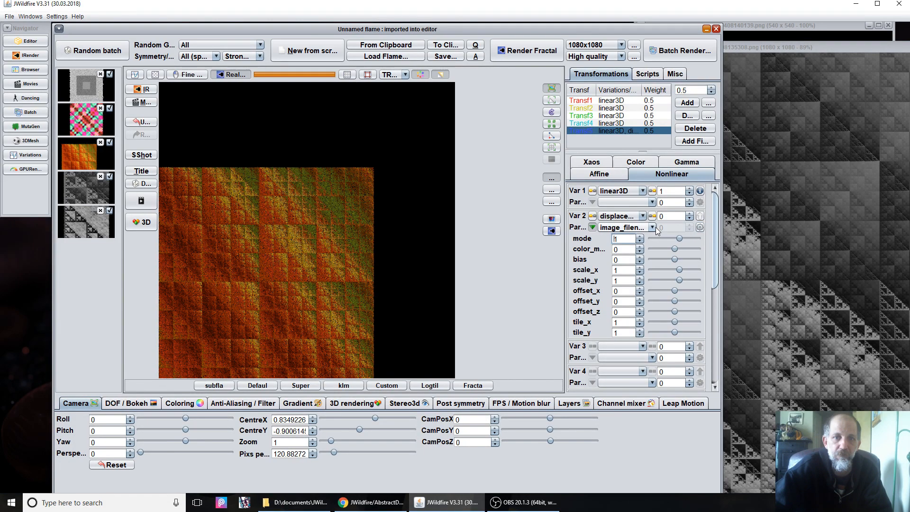
left_click_drag(663, 217, 676, 239)
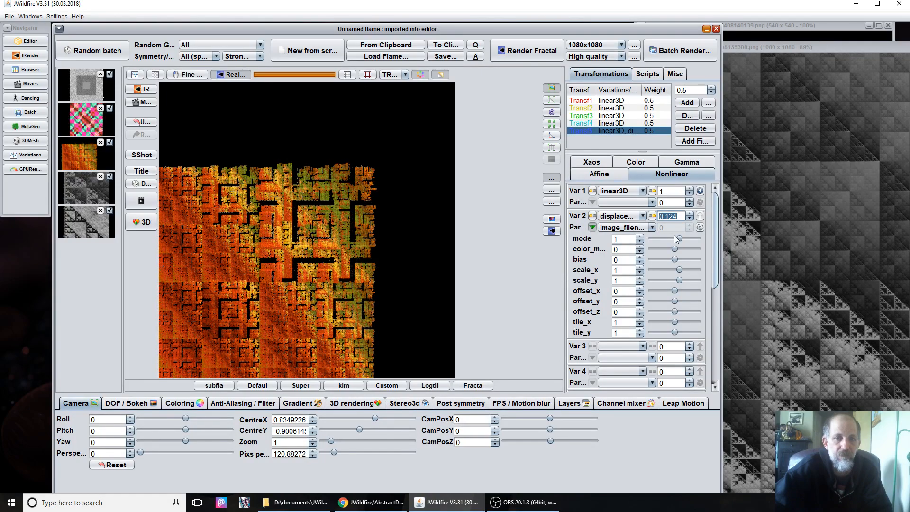
left_click(640, 246)
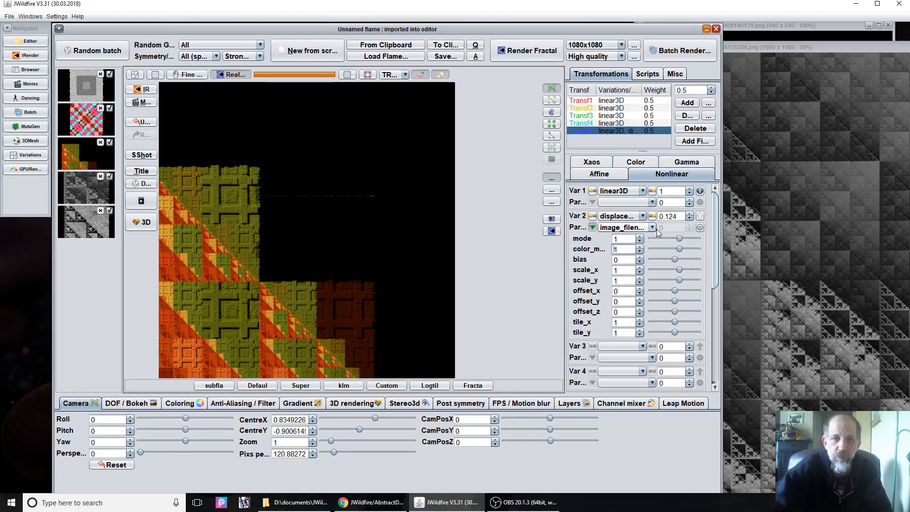
Try a displacement amount of -0.392, change it to 0.092, and reduce scale_x to 0.544 and scale_y to 0.52
left_click_drag(666, 216, 610, 218)
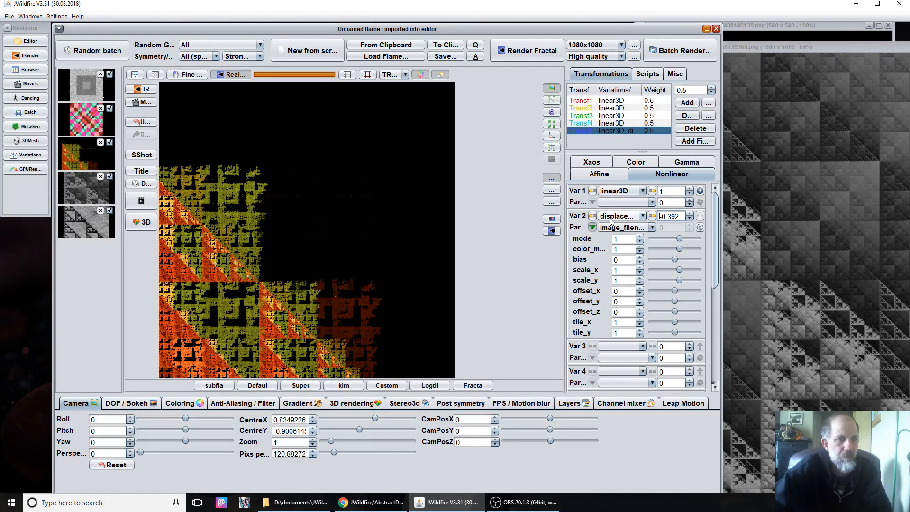
left_click_drag(611, 221, 668, 228)
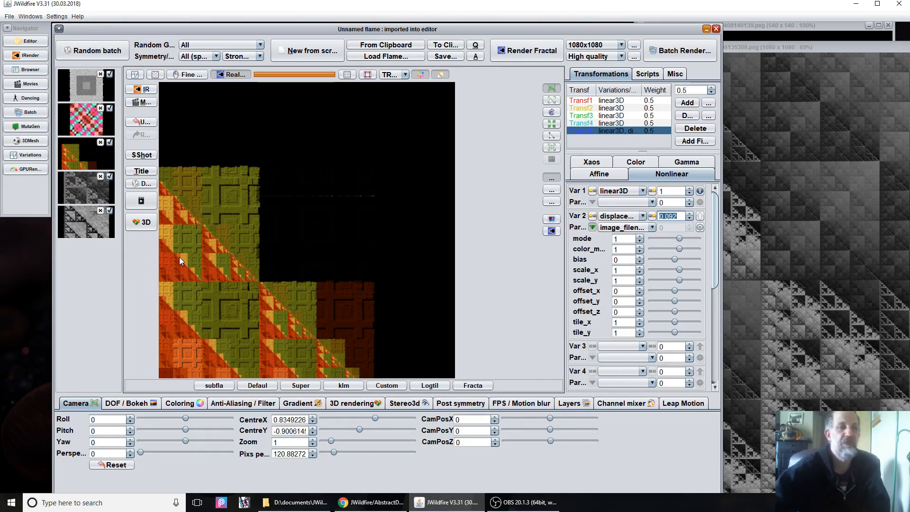
left_click_drag(622, 271, 221, 244)
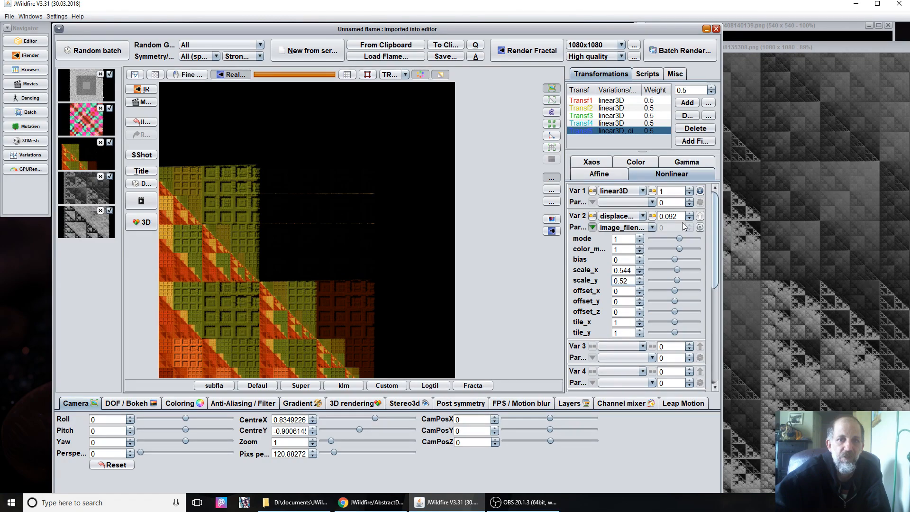
Set the fifth transform's displacement amount and color_mode to 0, and reset the camera's CentreX and CentreY to 0
left_click_drag(677, 216, 639, 261)
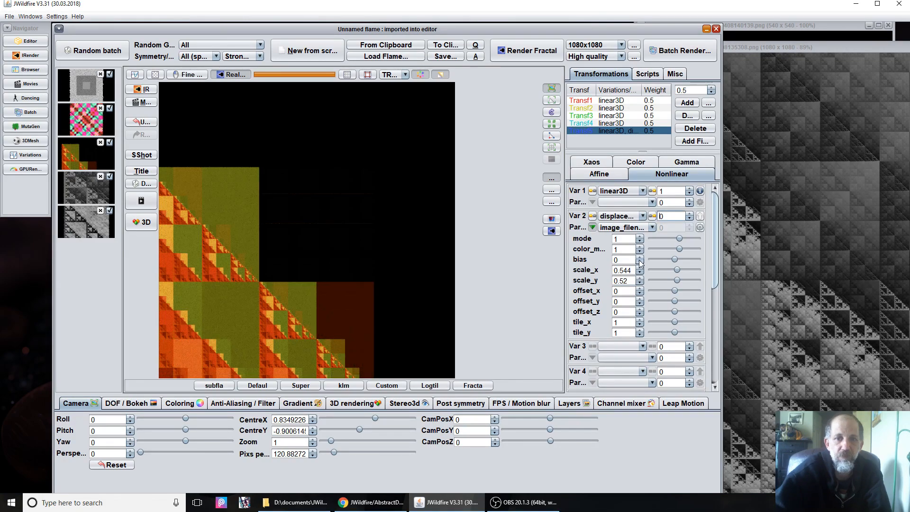
left_click(640, 251)
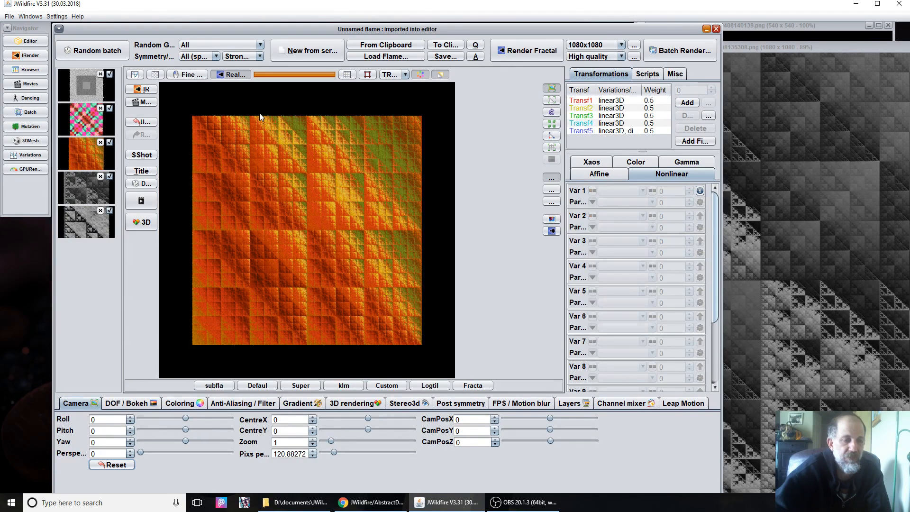
Add a final transform and replace its linear3D variation with the displacement map variation
left_click(678, 141)
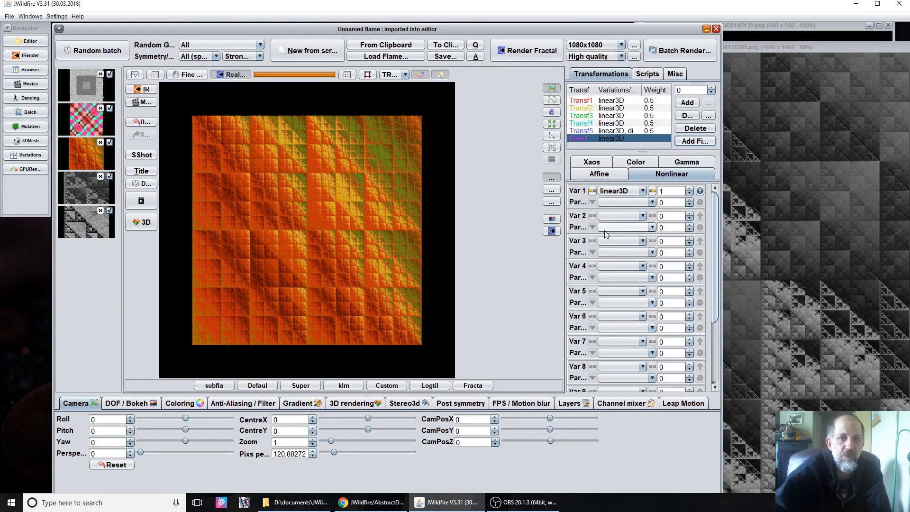
left_click(621, 215)
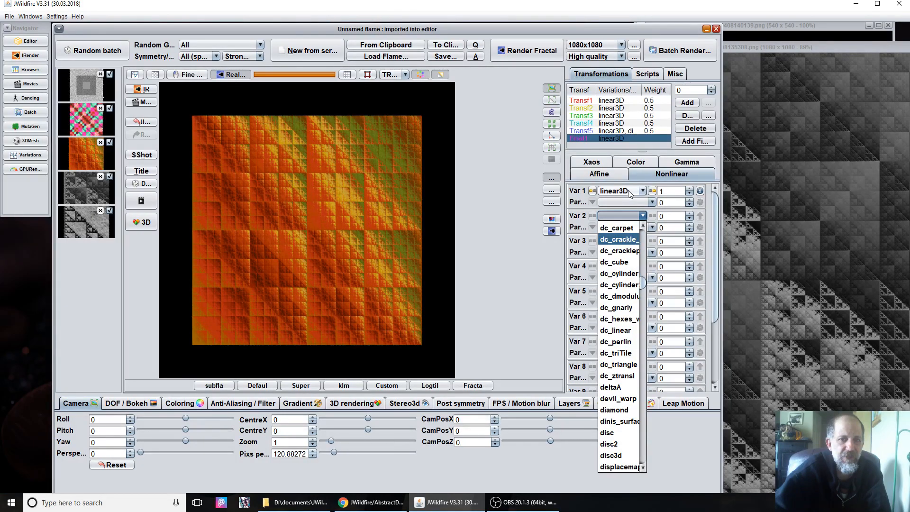
left_click(616, 444)
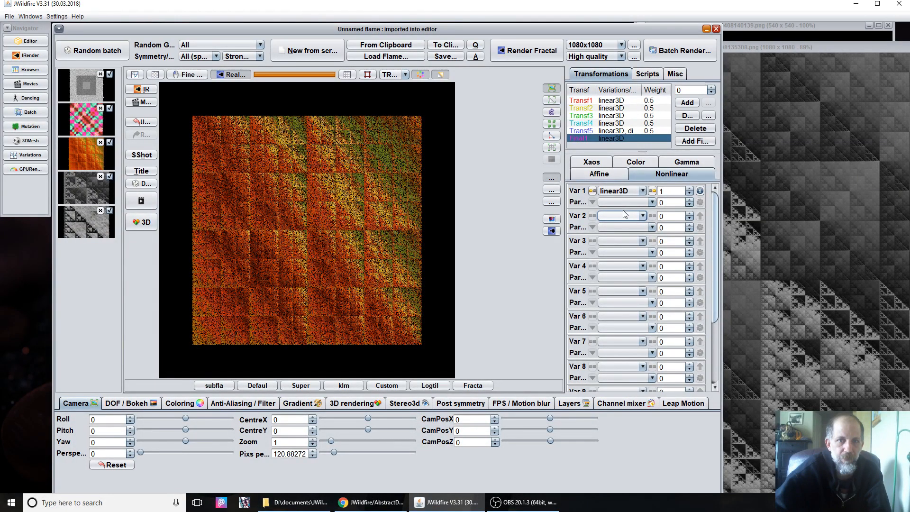
left_click(621, 191)
scroll(622, 306, "up", 10)
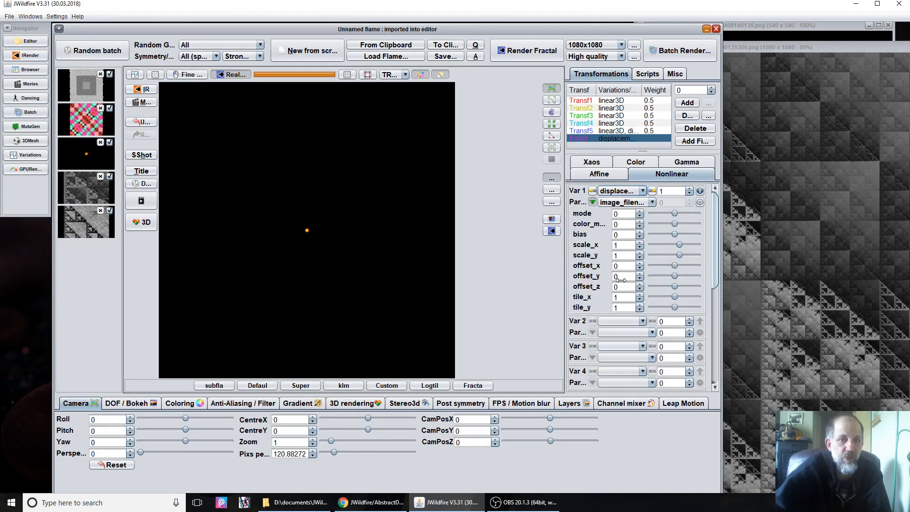
Load 180408140139.png from the 4April folder of 2018 as the final transform's displacement image
left_click(700, 202)
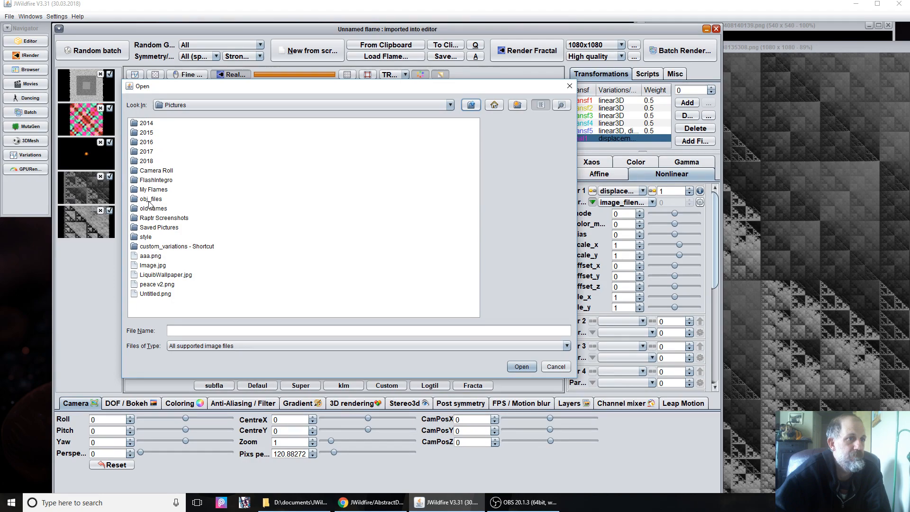
double_click(146, 161)
left_click(149, 153)
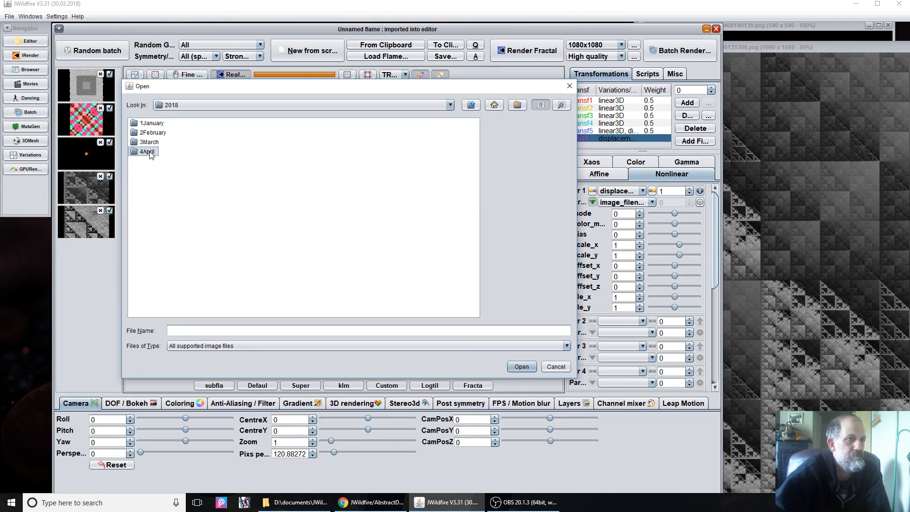
double_click(150, 155)
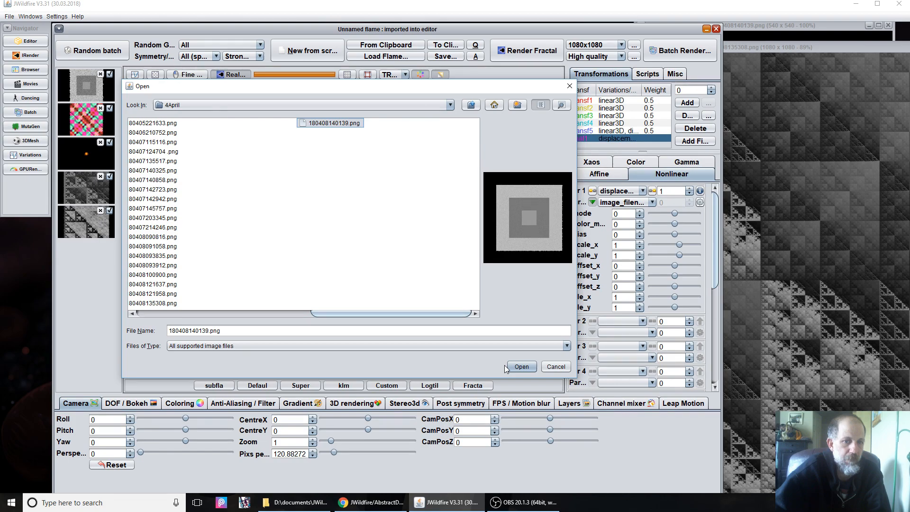
left_click(513, 368)
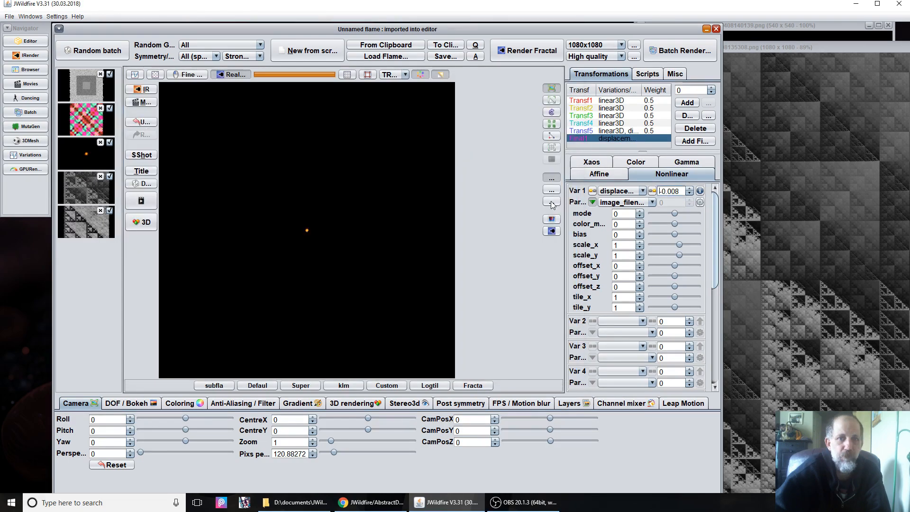
Add the linear variation as the final transform's second variation
left_click(610, 324)
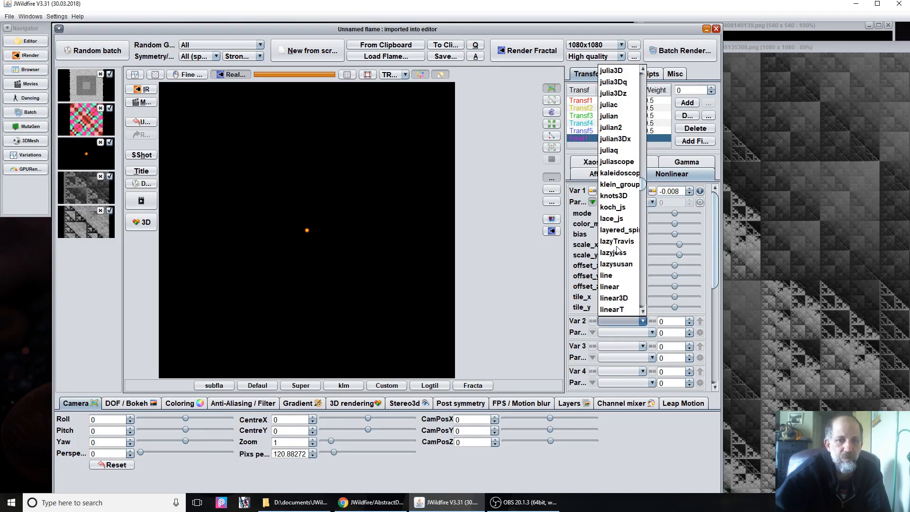
scroll(616, 252, "down", 1)
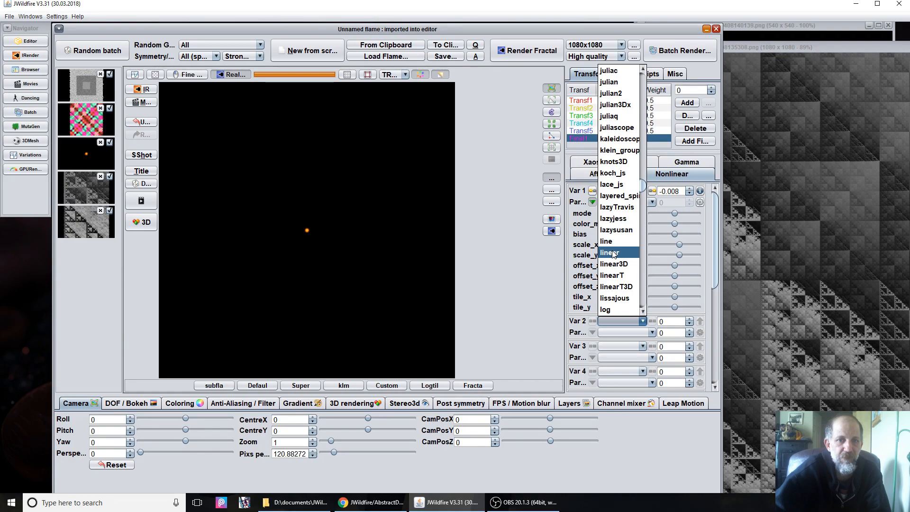
left_click(613, 254)
Set the final transform's displacement to mode 2, amount 0.324 and bias -0.44
left_click(676, 191)
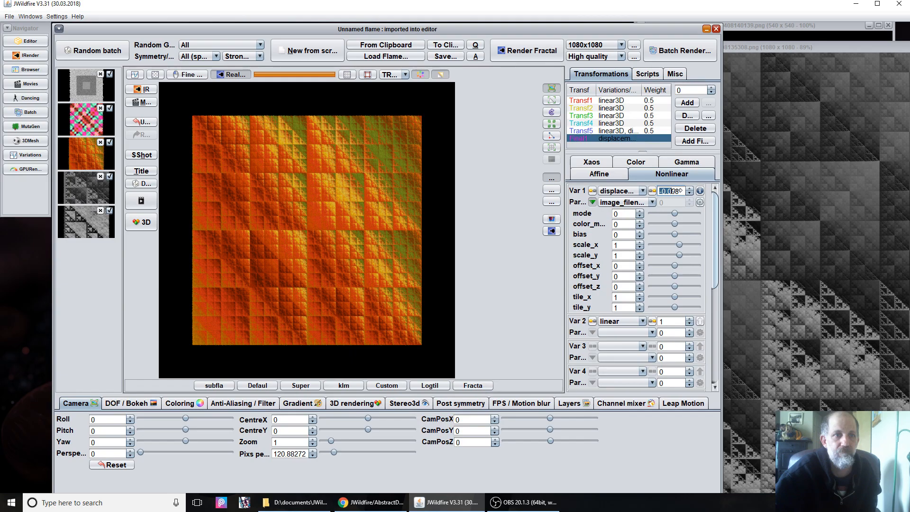
left_click(689, 188)
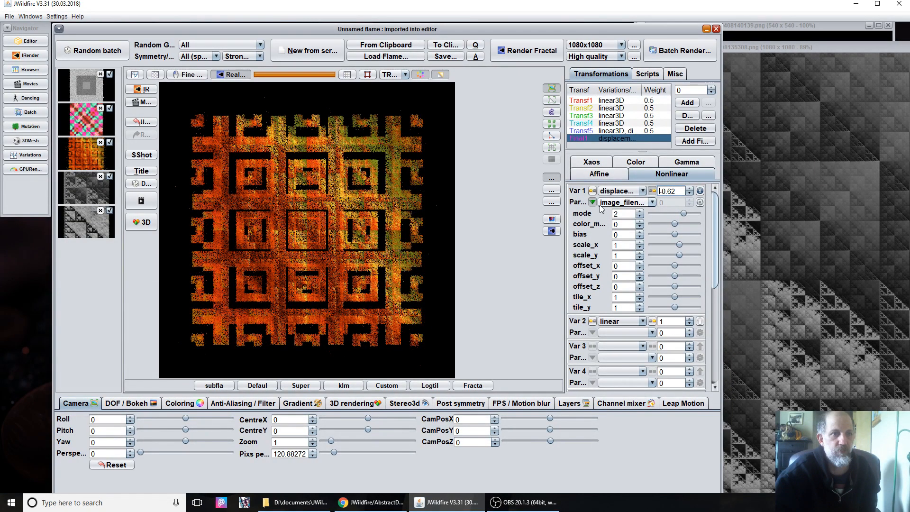
left_click_drag(671, 191, 734, 196)
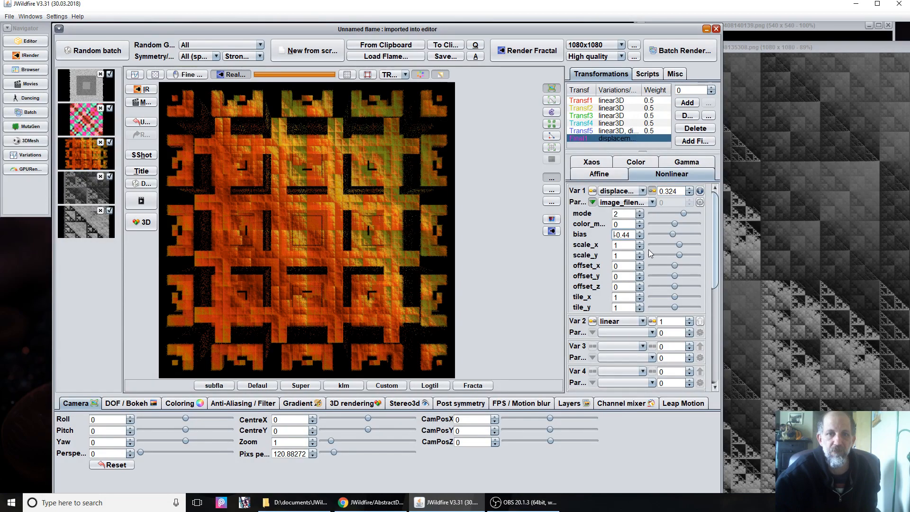
Move the linear variation ahead of the displacement map variation and reduce the displacement amount to 0.112
left_click(652, 191)
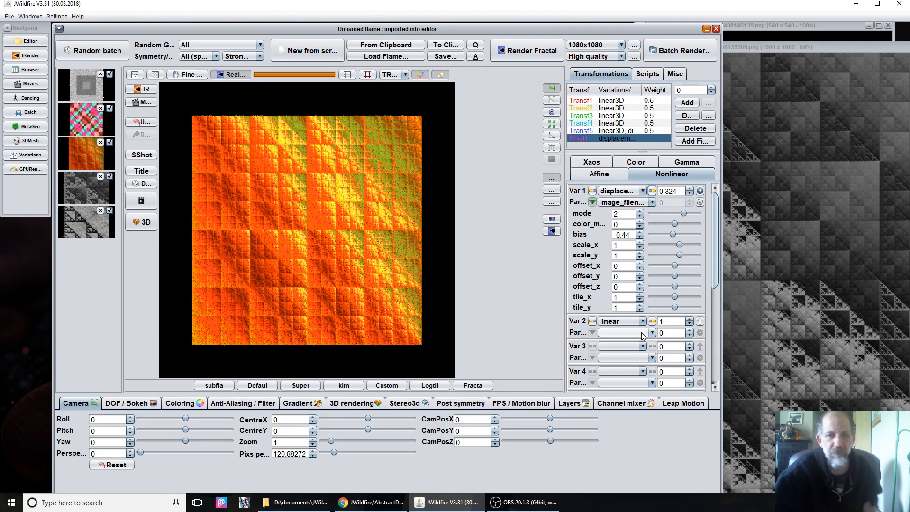
left_click(700, 321)
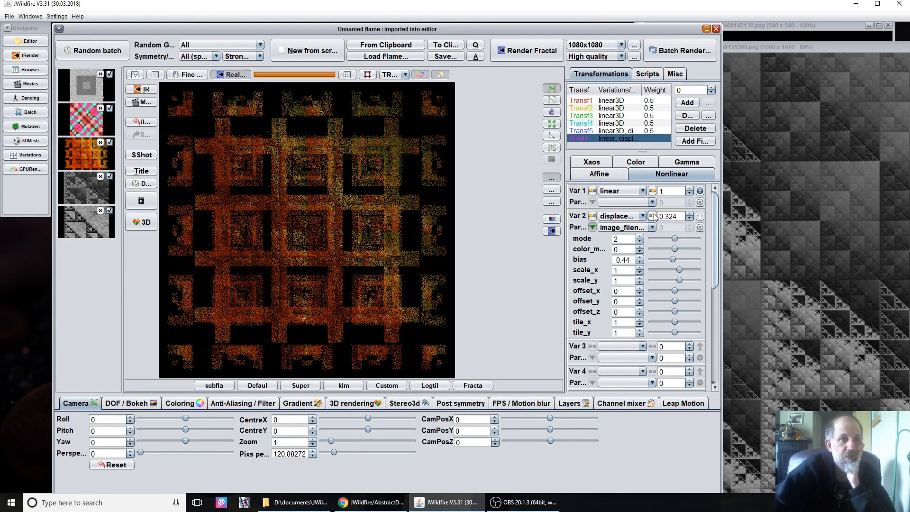
left_click_drag(654, 217, 689, 216)
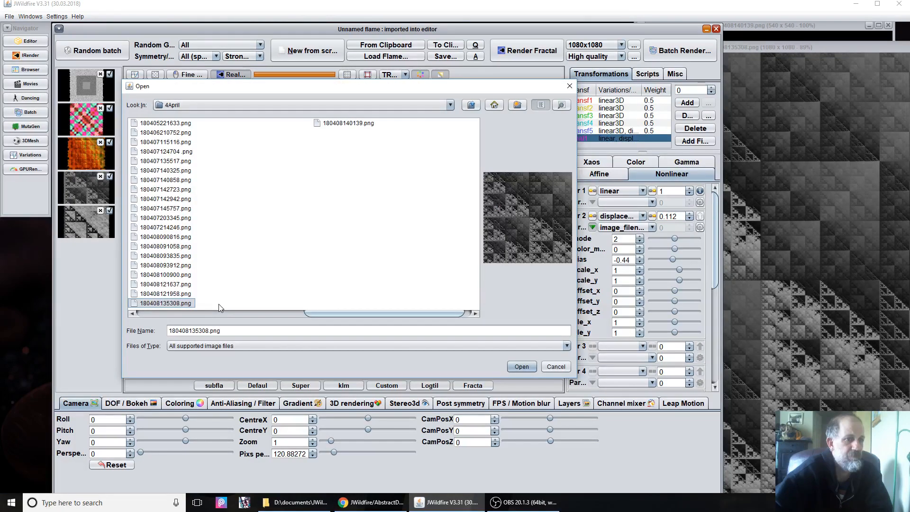
Load 180408135308.png as the displacement image with mode 1 and amount 0.428, and try color_mode 1 before returning it to 0
key("Return")
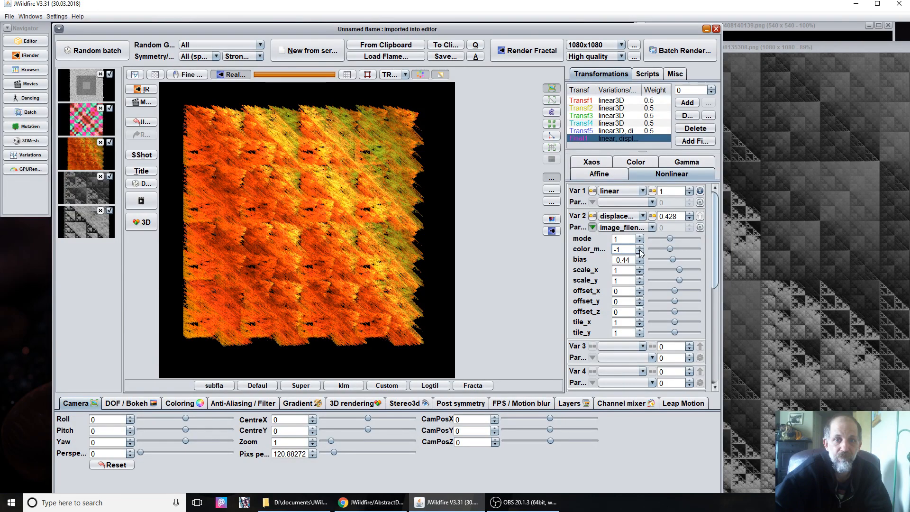
left_click(640, 247)
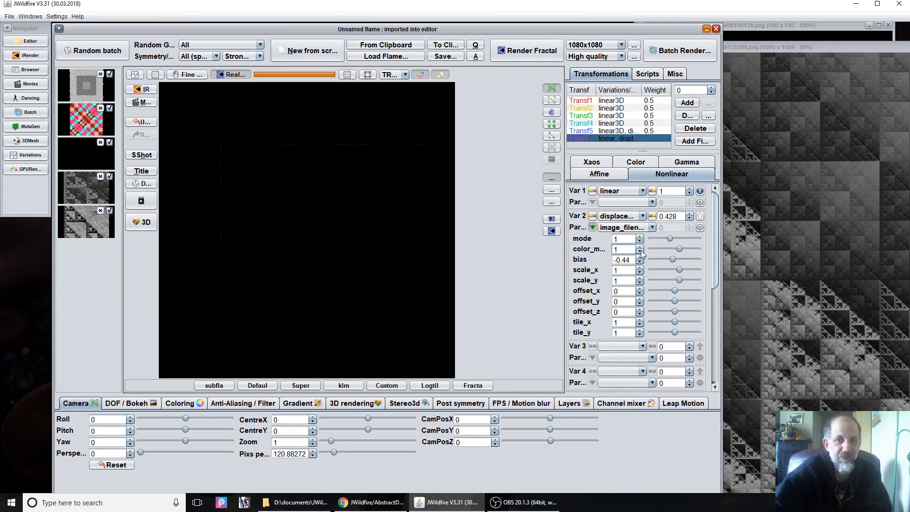
left_click(641, 251)
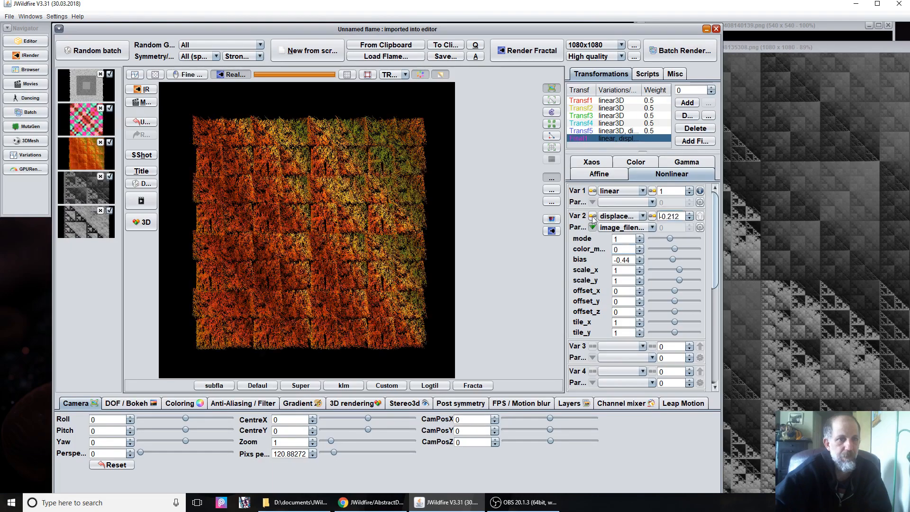
Set displacement amount 0.4, bias 0.296, scale_x 3.2, scale_y 3.336, offset_x -1.244, offset_y -1.06, and tile_x and tile_y 0
left_click(593, 216)
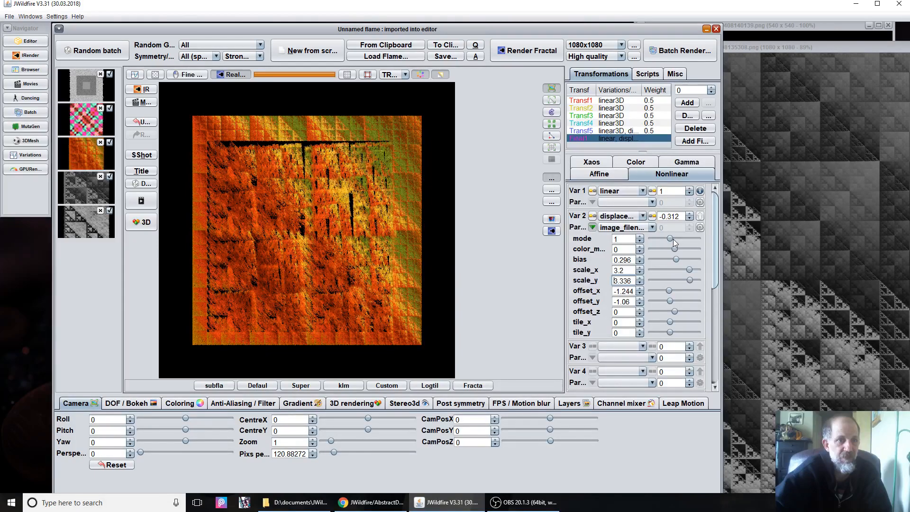
left_click(675, 216)
left_click_drag(675, 216, 700, 220)
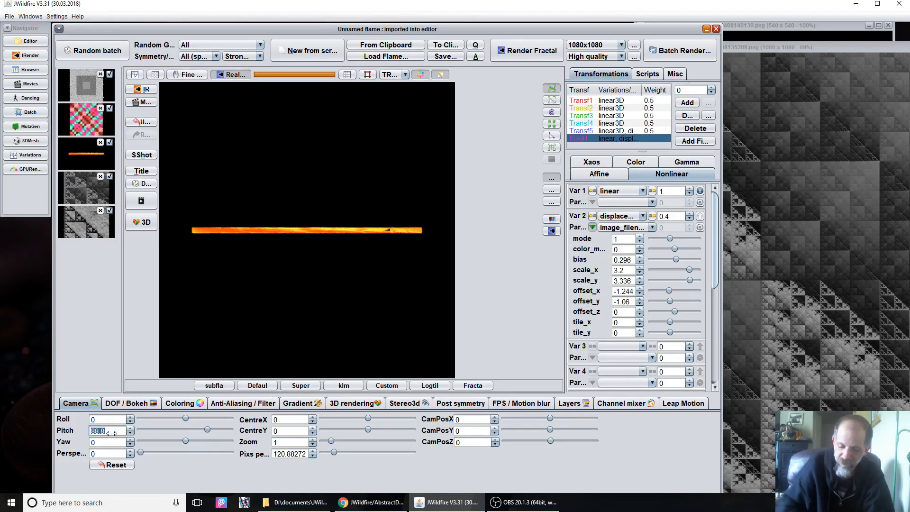
Set the camera Pitch to 90 to view the flame edge-on, and raise the displacement mode
type("90")
left_click(640, 236)
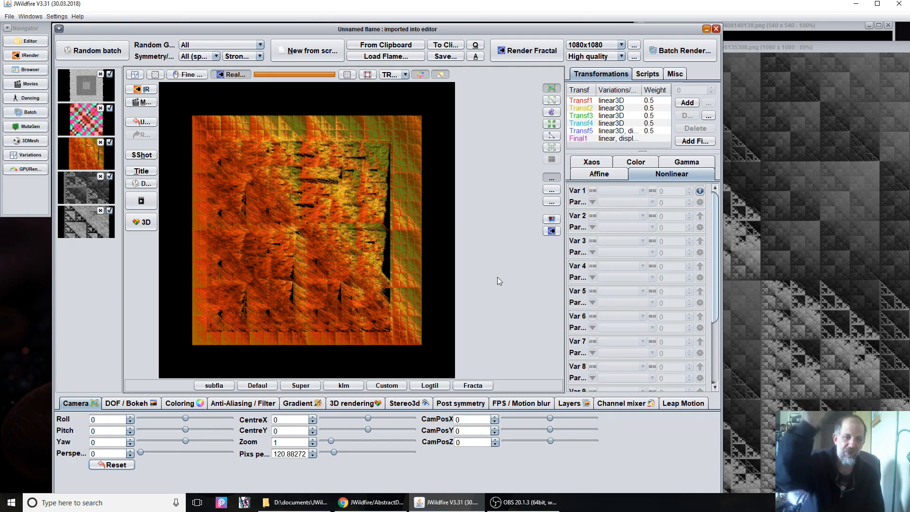
Switch to OBS
left_click(524, 505)
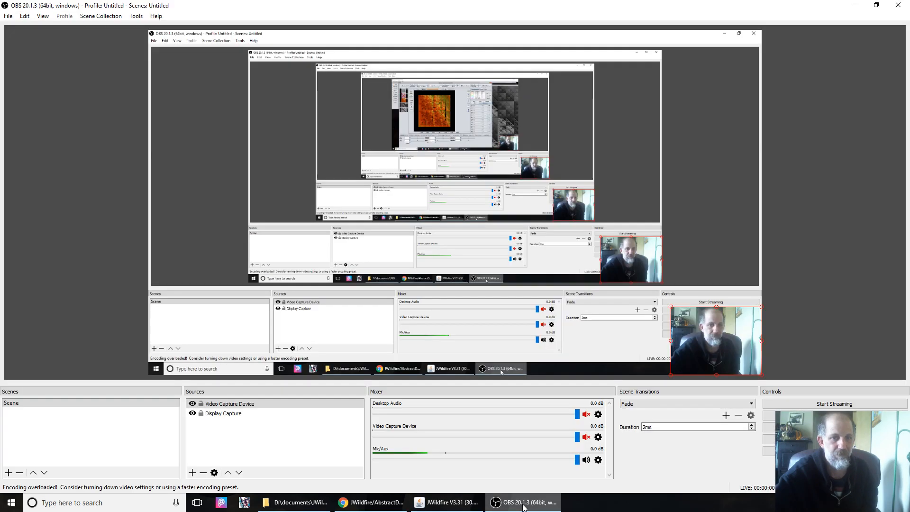